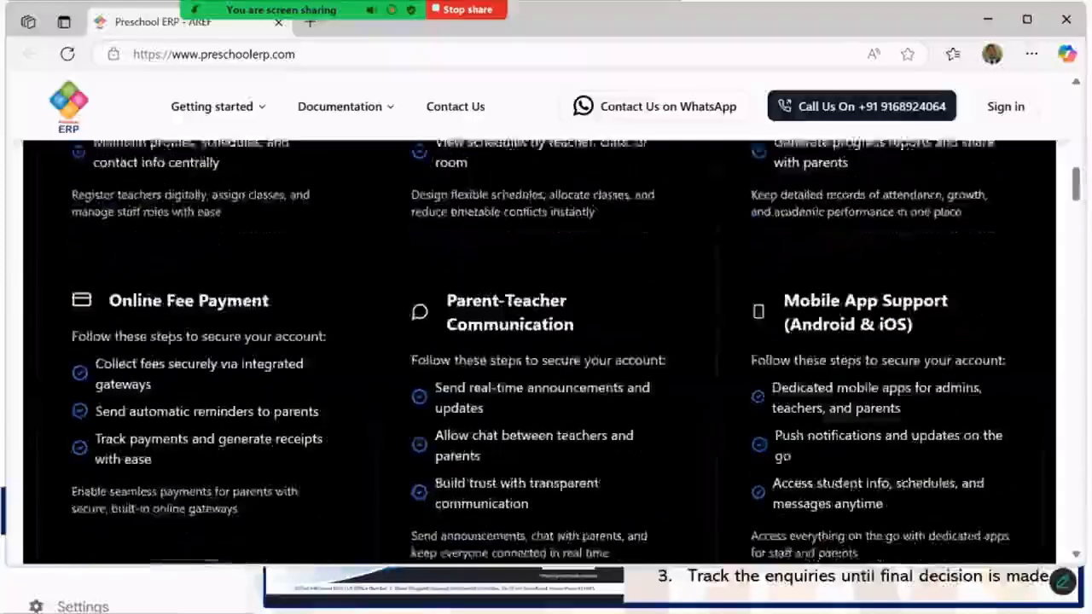
scroll(832, 235, down, 7)
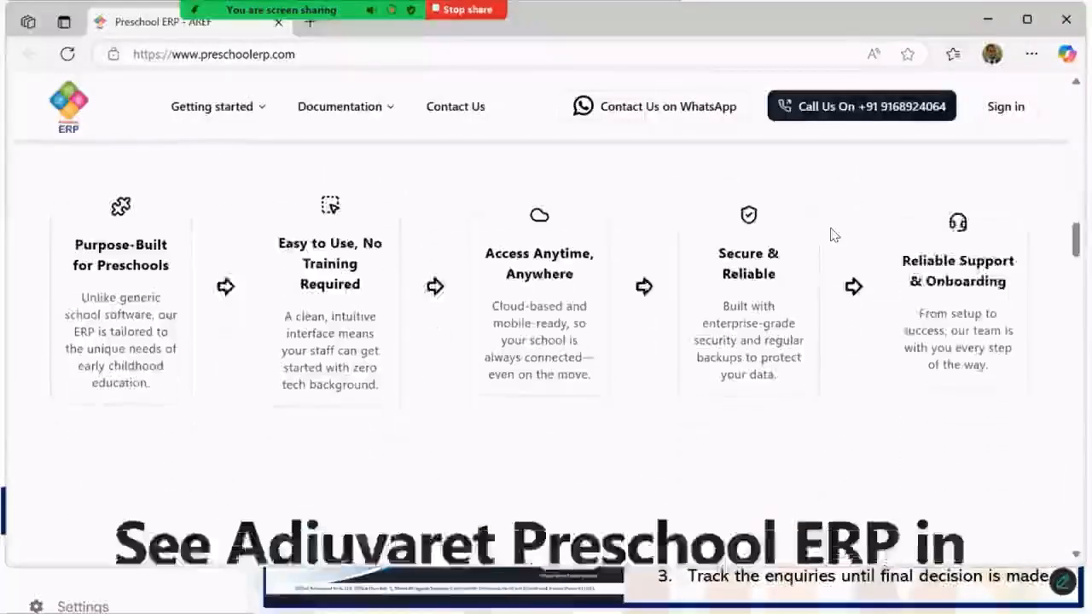
scroll(830, 239, down, 2)
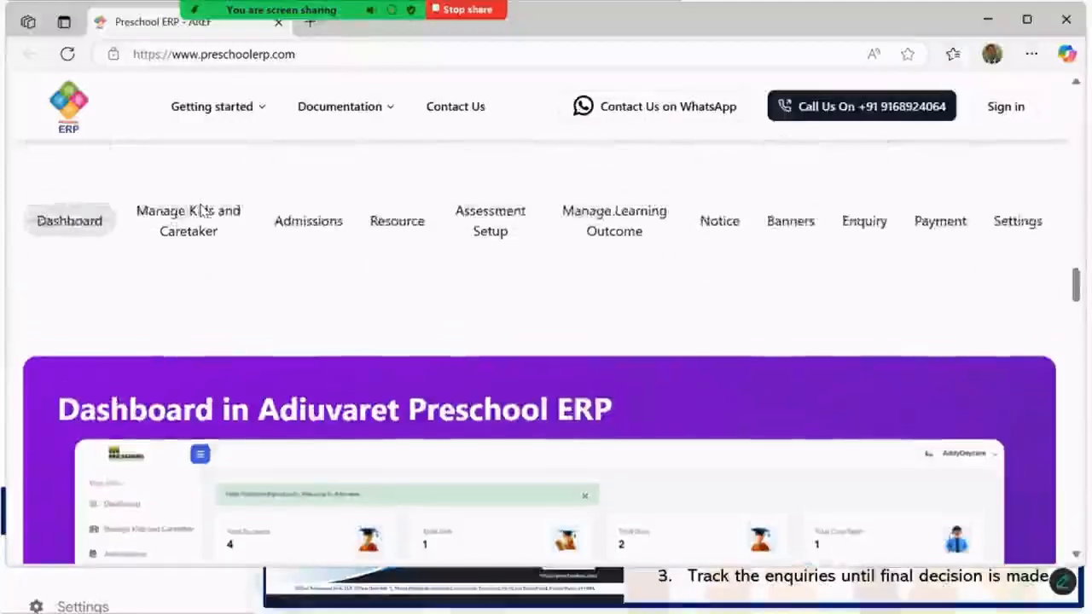
click(202, 215)
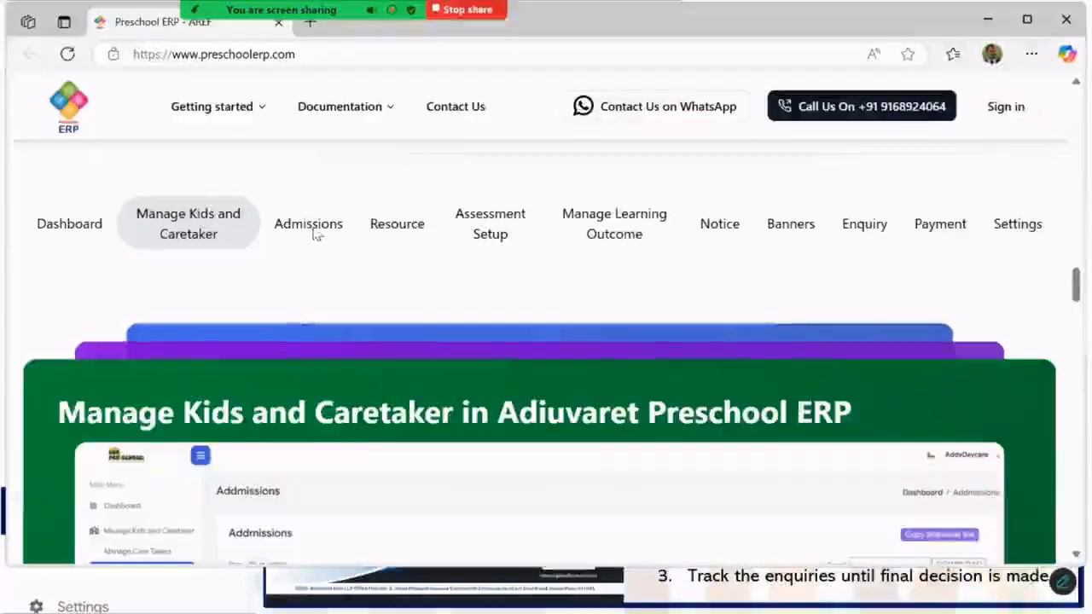
click(312, 229)
click(404, 230)
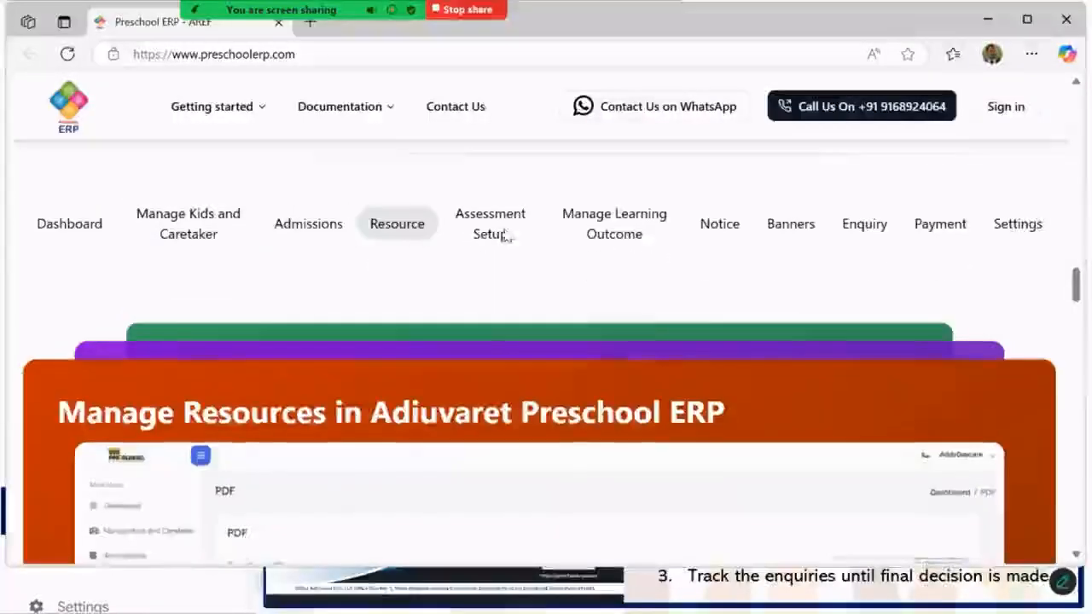
click(504, 233)
click(750, 233)
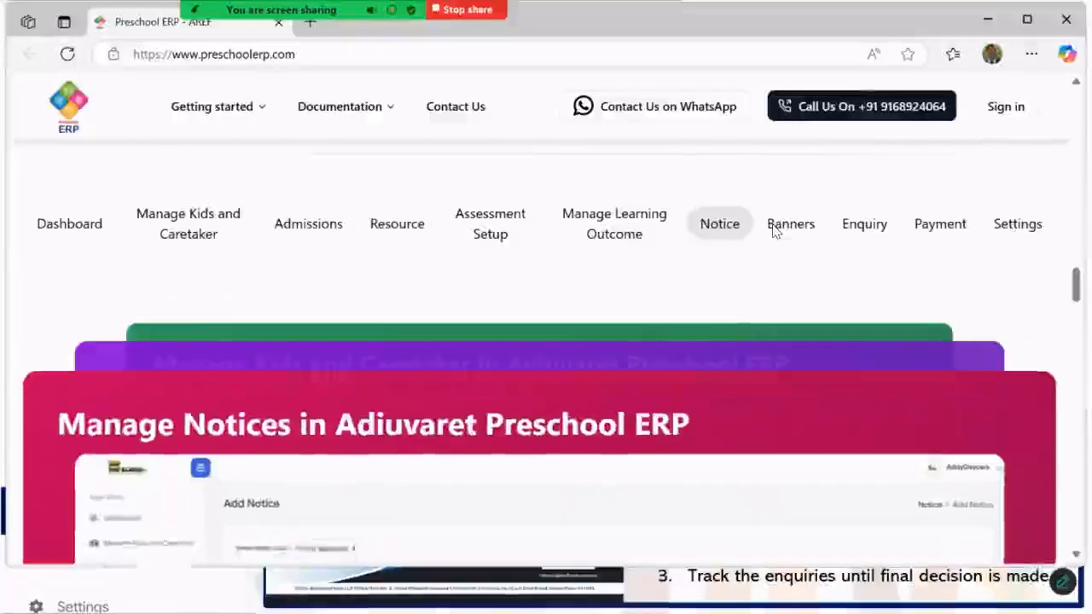
click(784, 230)
click(879, 223)
click(934, 223)
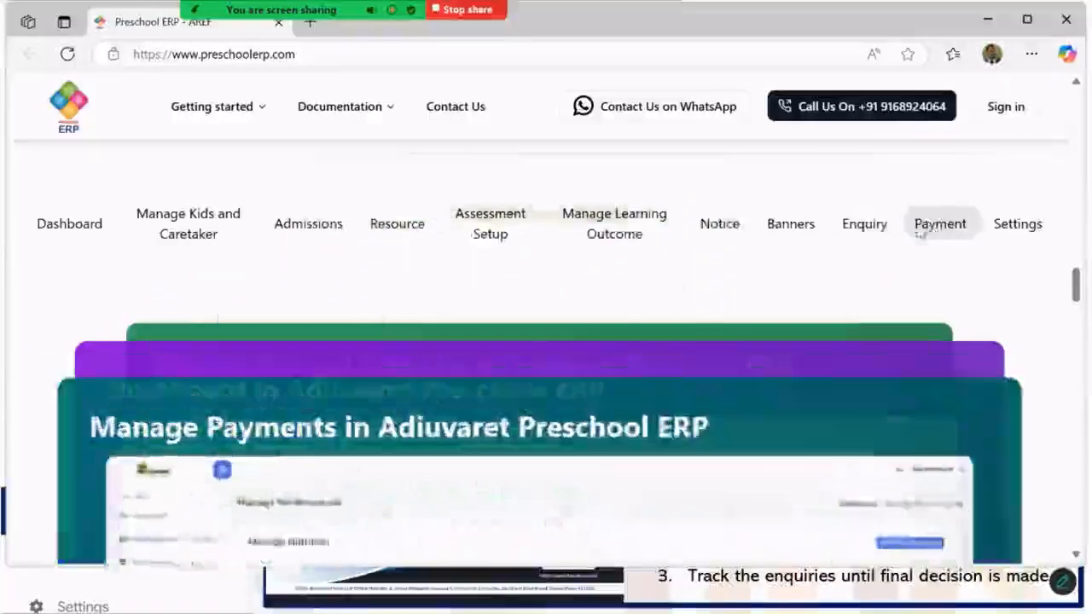
scroll(487, 348, down, 2)
scroll(487, 344, down, 15)
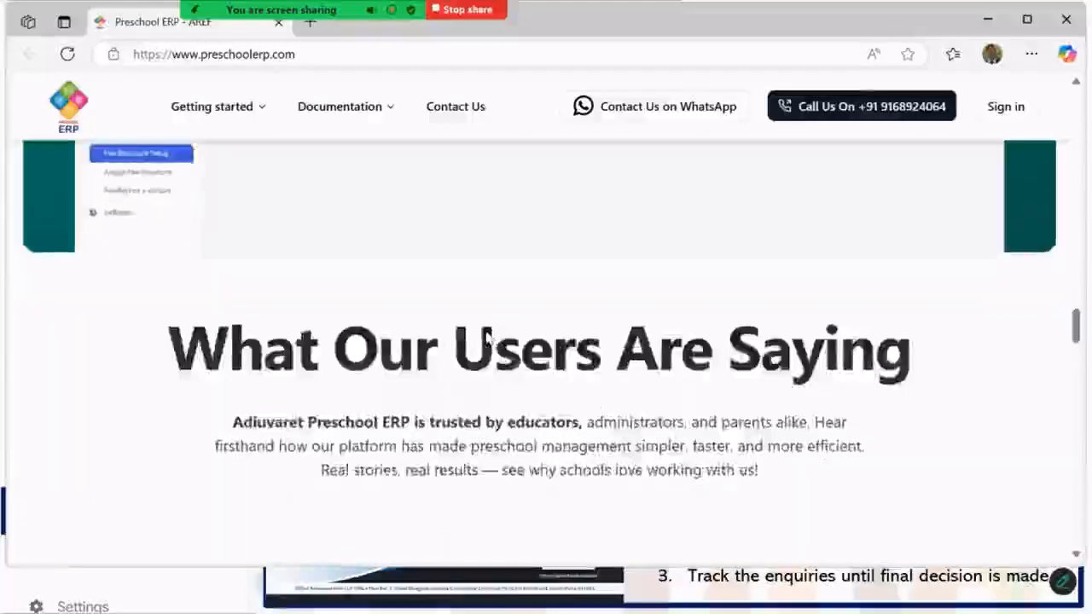
scroll(487, 332, down, 6)
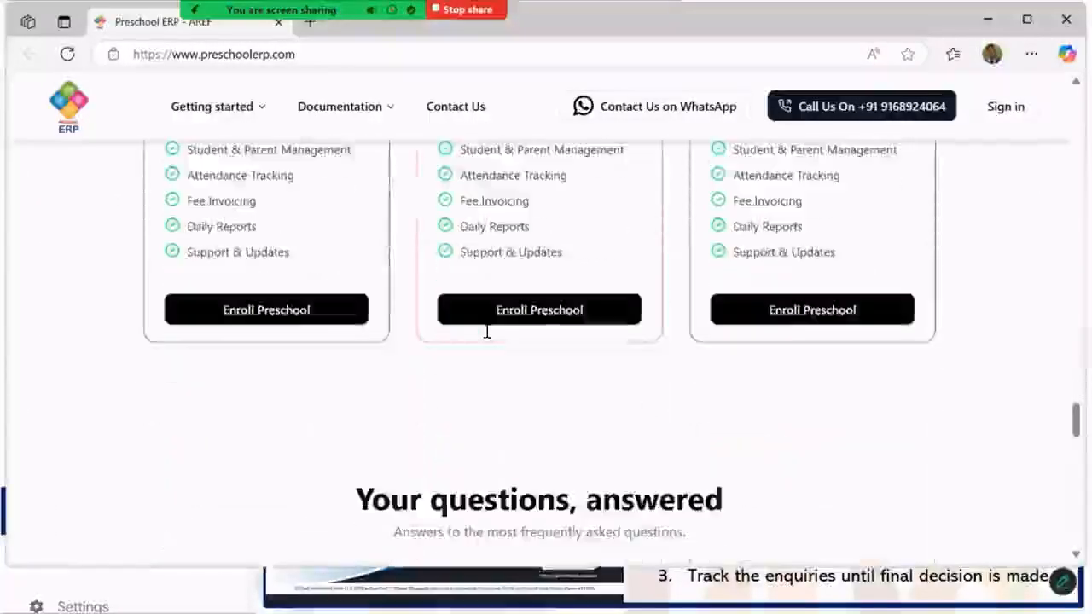
scroll(486, 337, up, 3)
scroll(485, 339, up, 12)
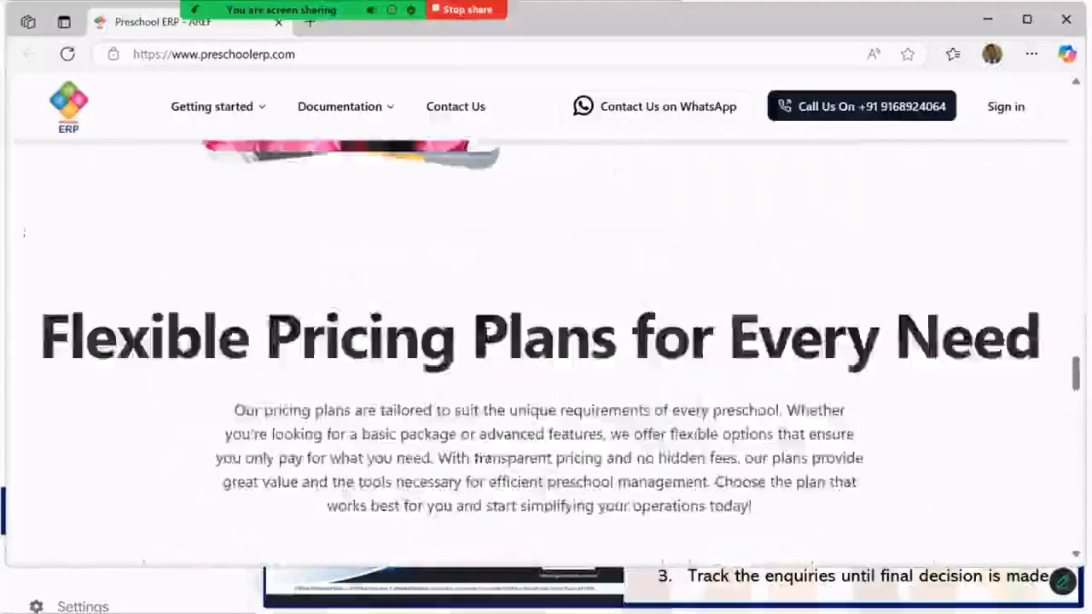
scroll(484, 333, up, 12)
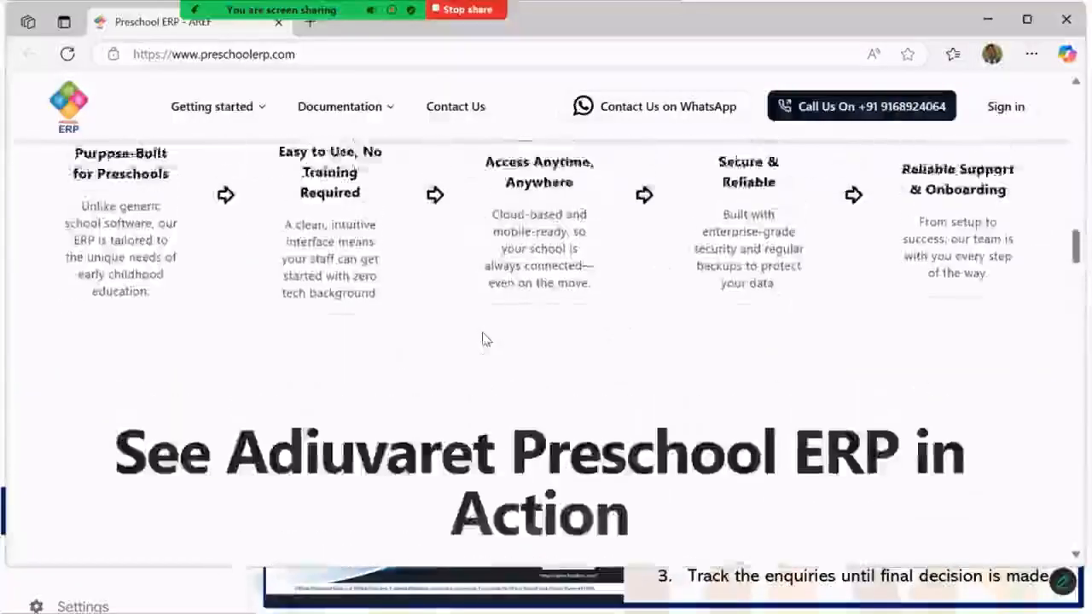
scroll(478, 334, up, 12)
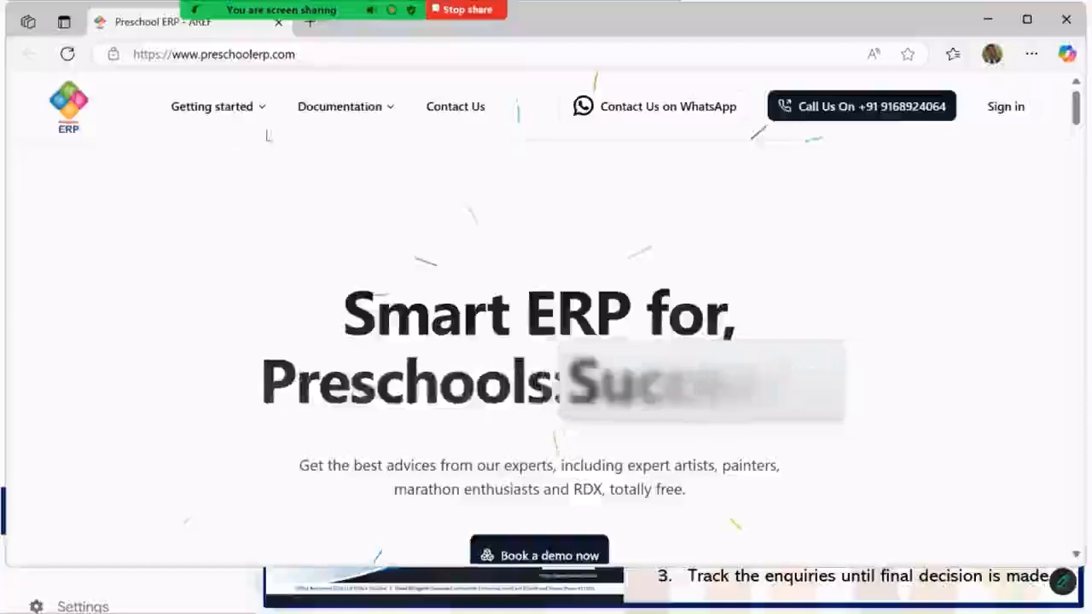
- Sign in to the admin dashboard by entering the account password on the Welcome form
click(1003, 109)
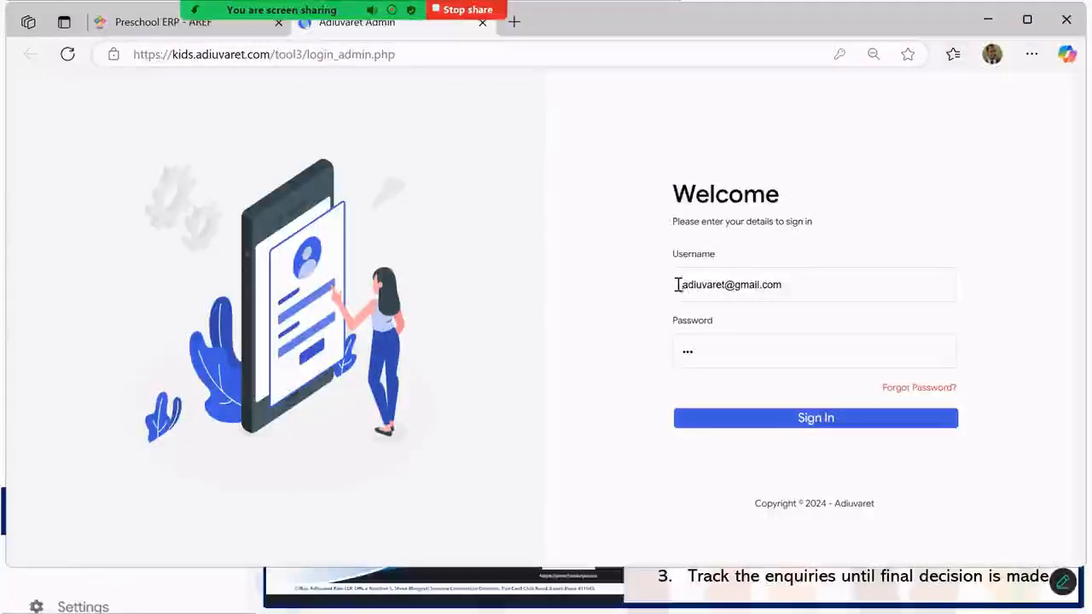
click(684, 345)
text(123)
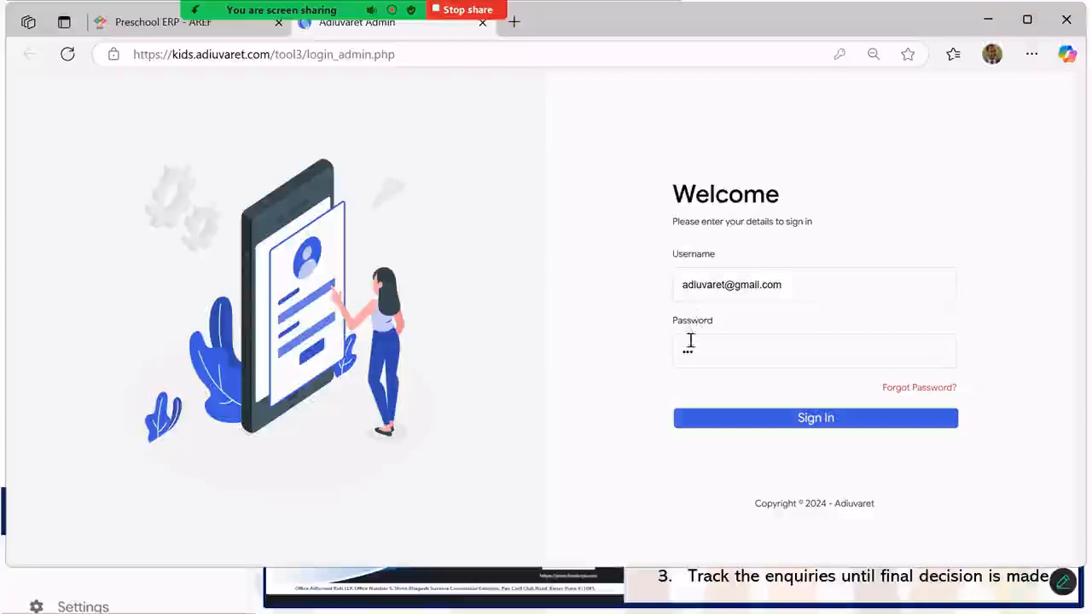
click(807, 419)
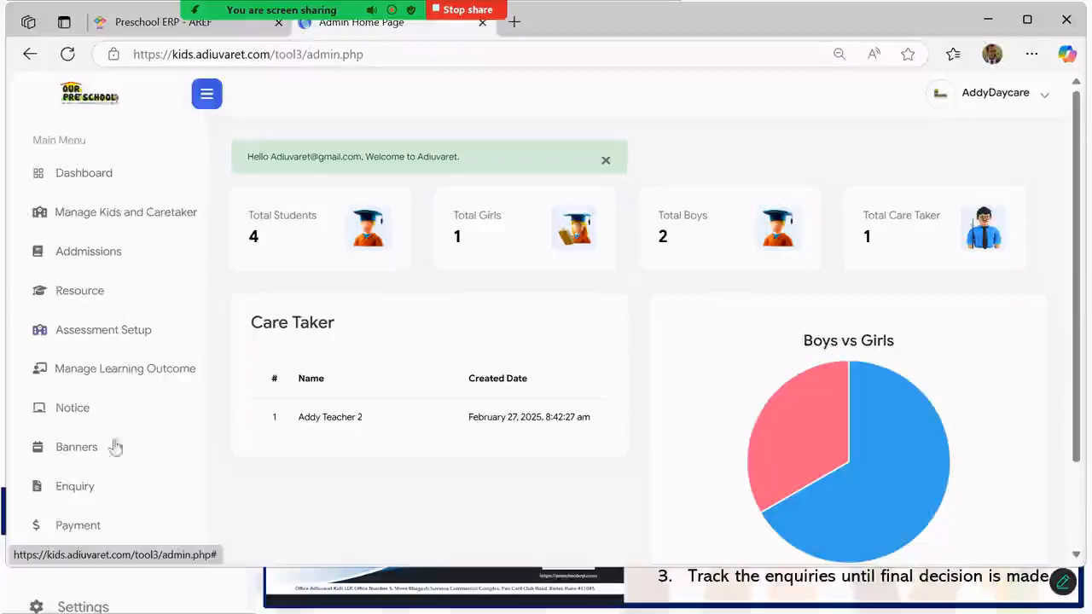
- Open Manage Enquiries from the Enquiry sidebar menu and browse the May 2025 calendar
click(62, 488)
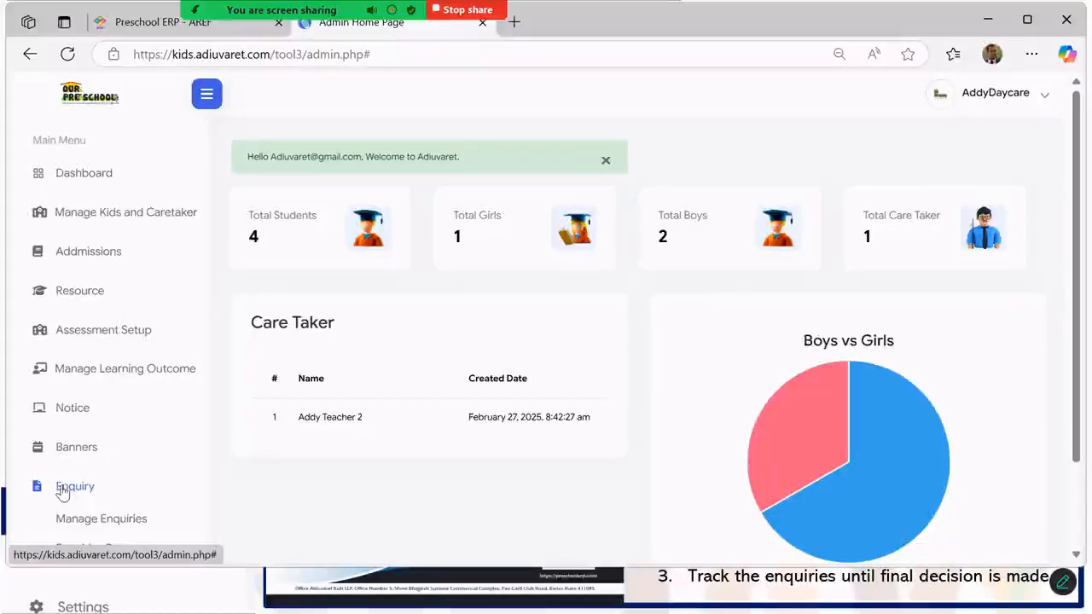
scroll(62, 492, down, 2)
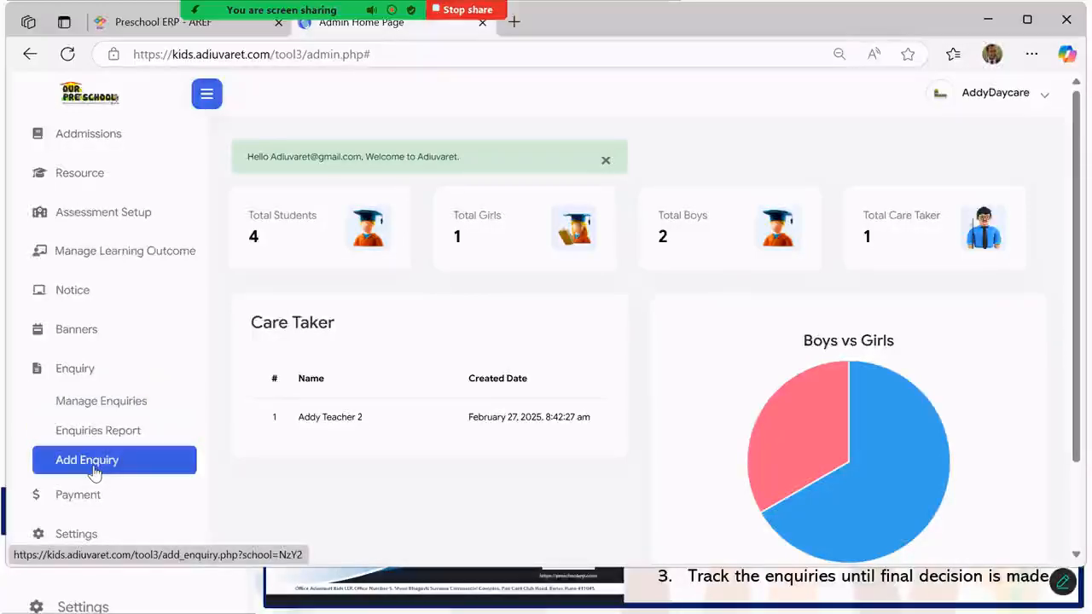
click(88, 409)
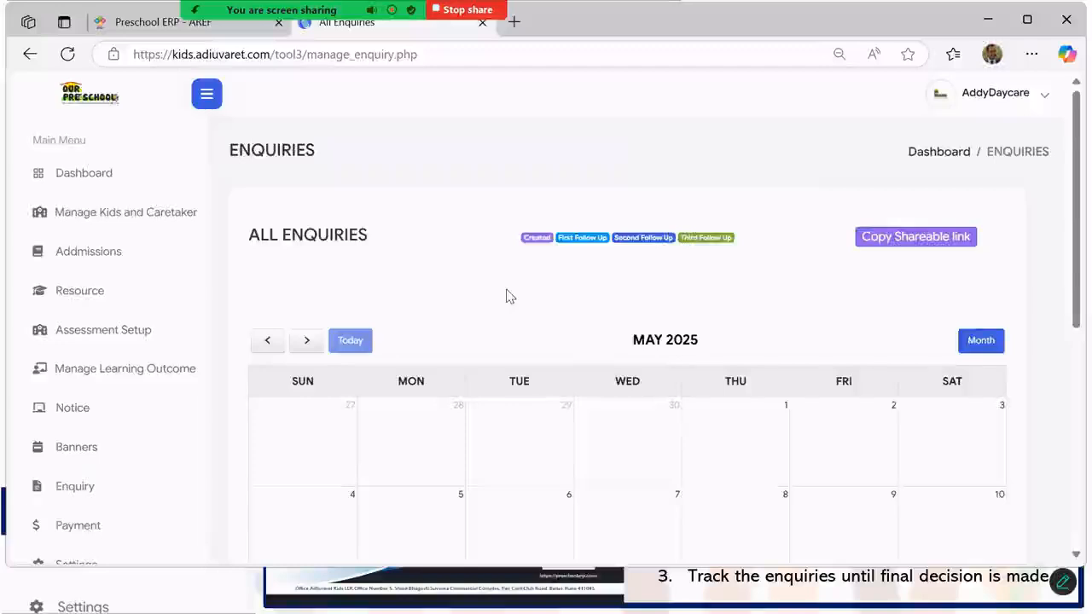
scroll(507, 328, down, 2)
scroll(509, 332, down, 2)
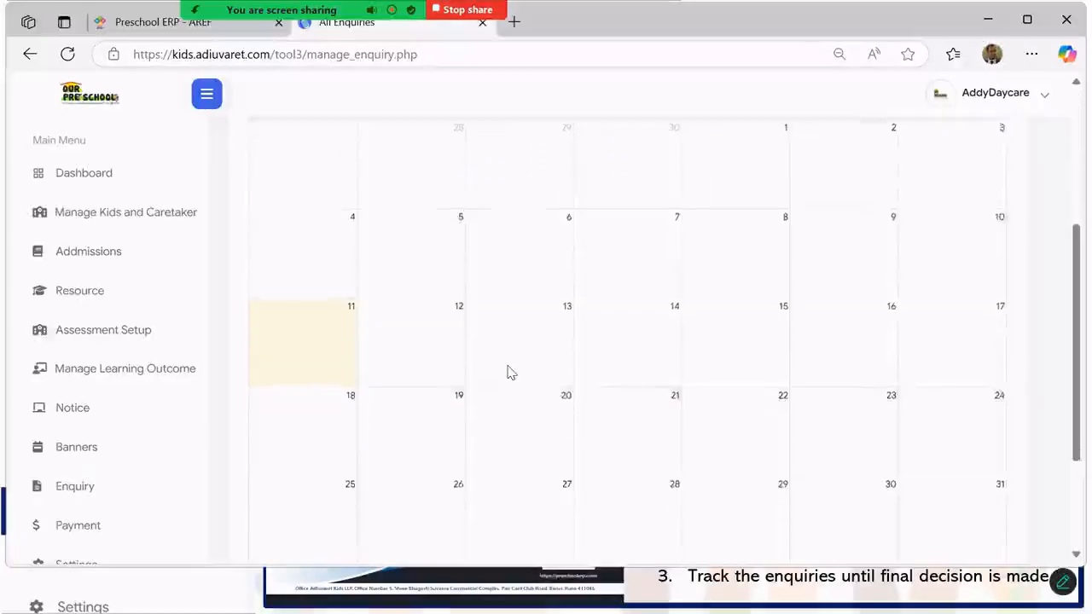
scroll(507, 376, up, 3)
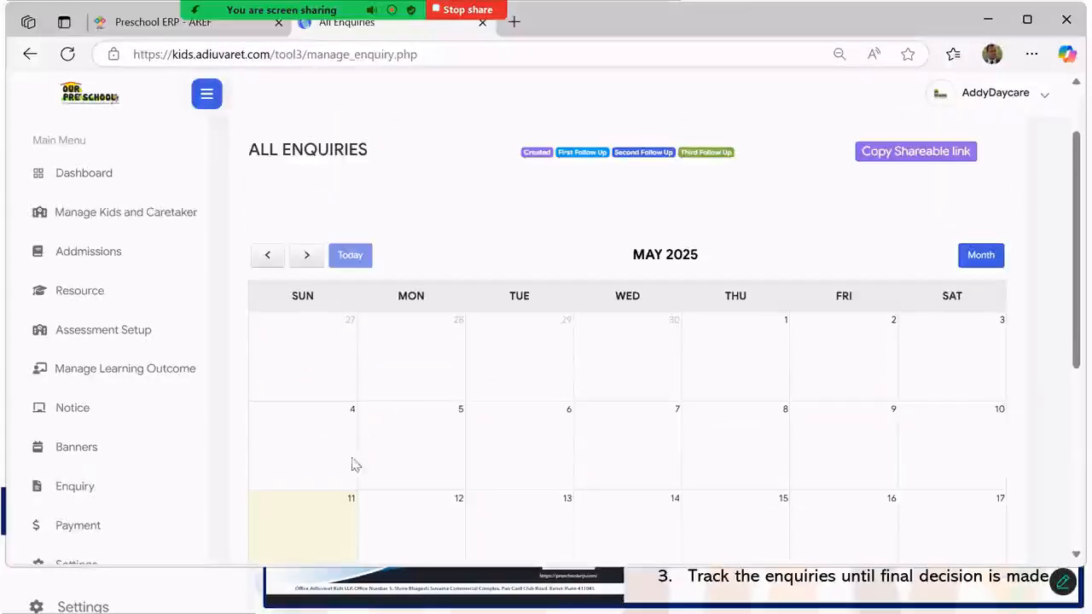
scroll(419, 446, down, 1)
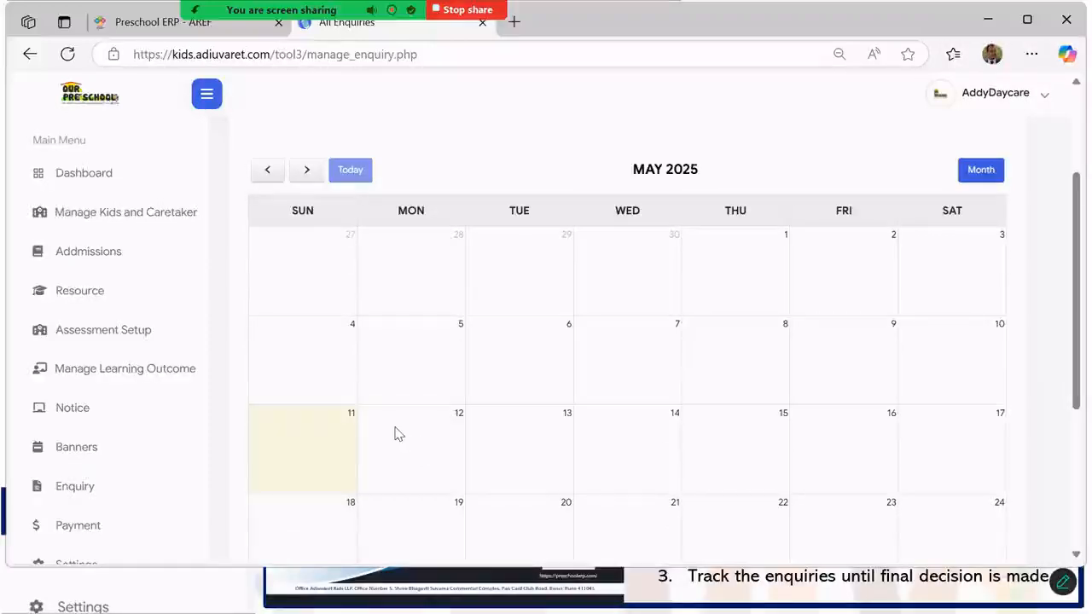
scroll(568, 348, up, 1)
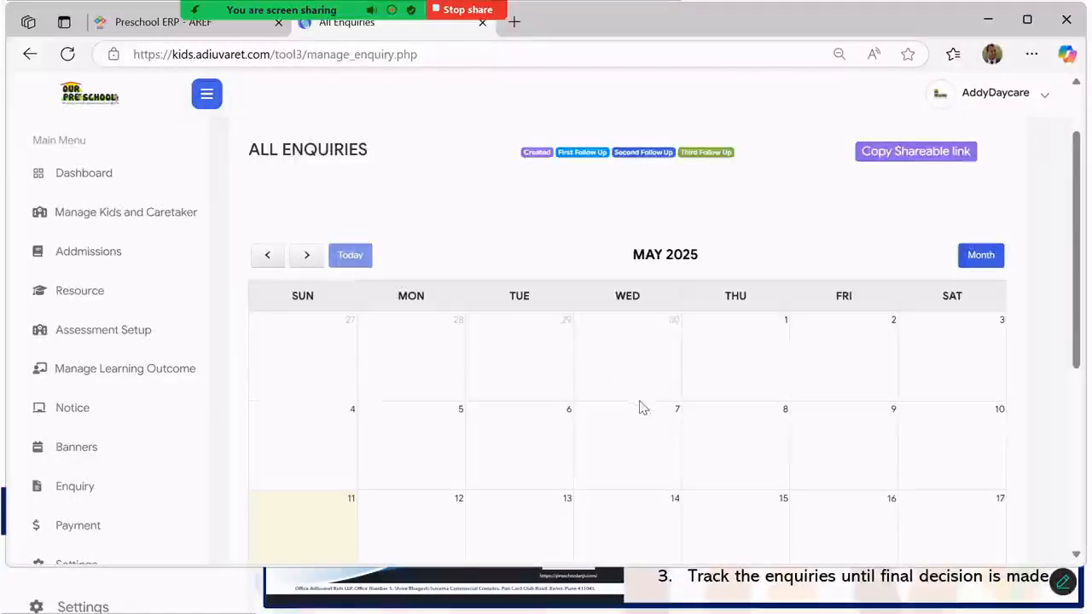
scroll(415, 317, down, 1)
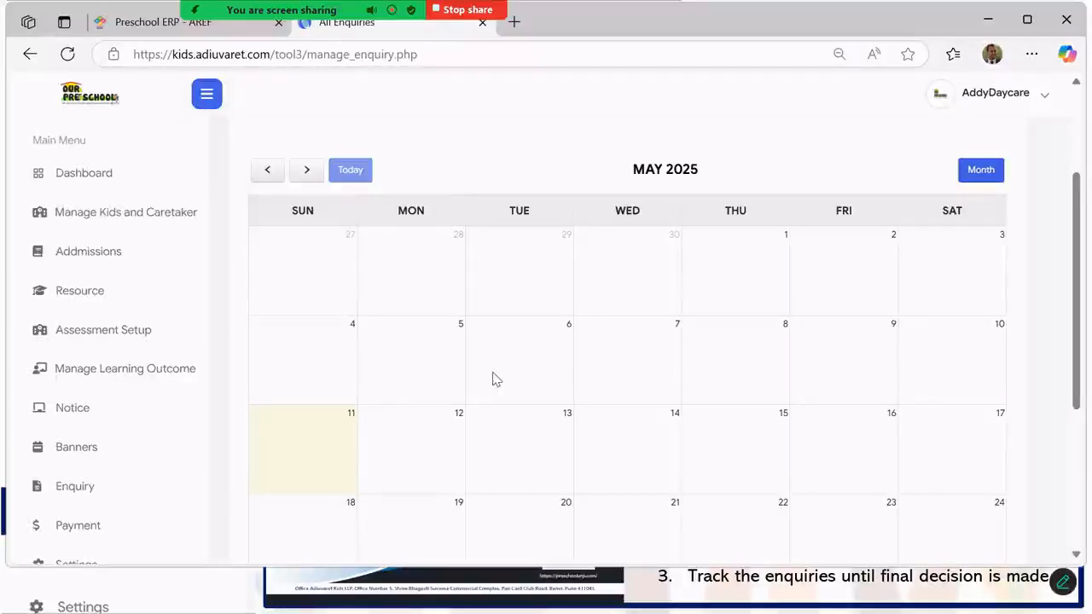
scroll(515, 380, up, 2)
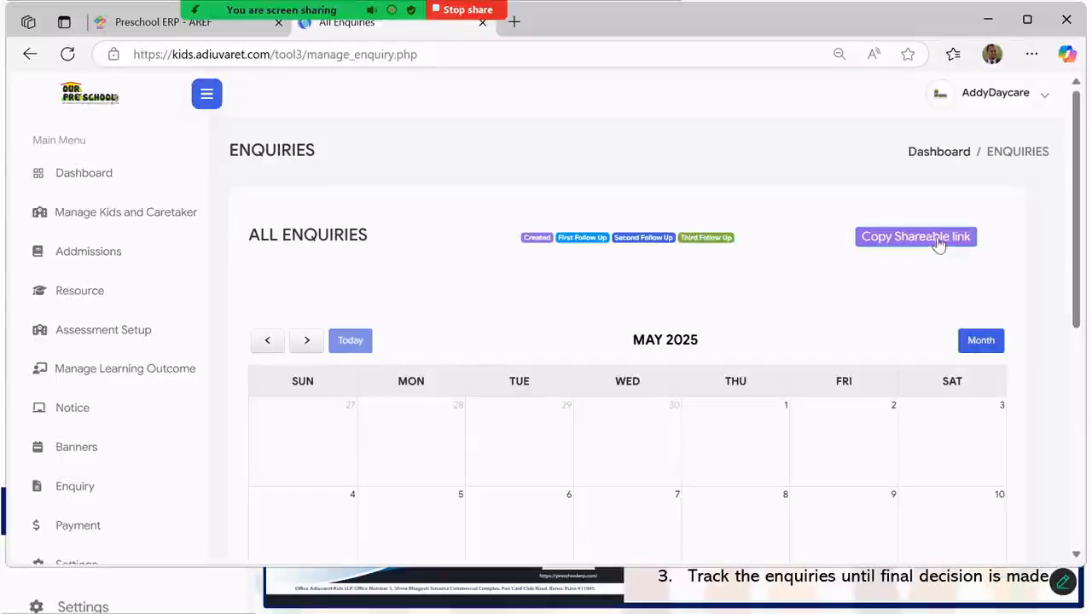
scroll(62, 374, down, 1)
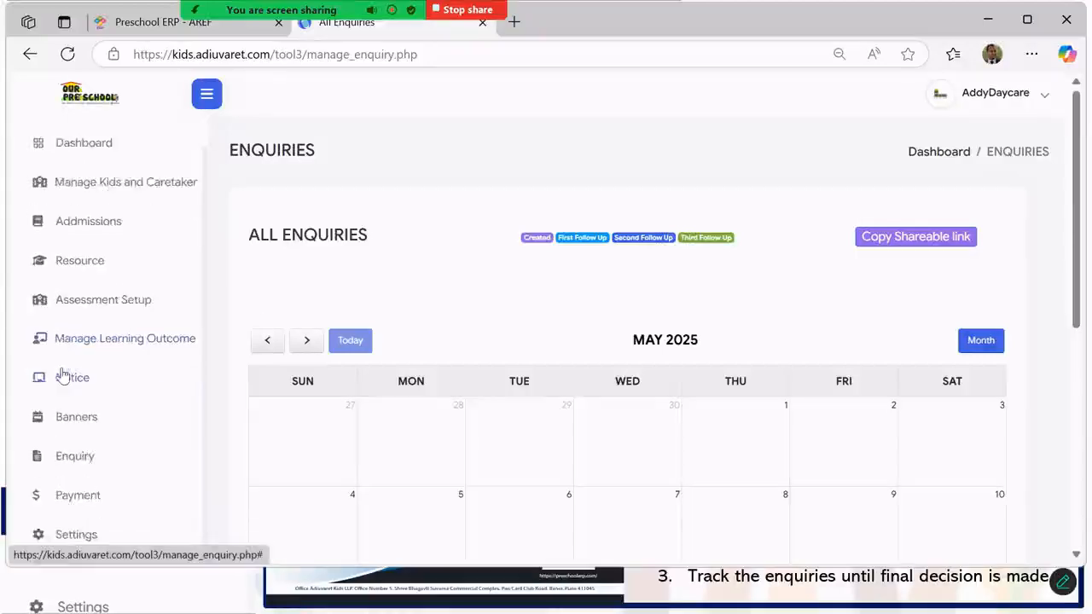
click(78, 466)
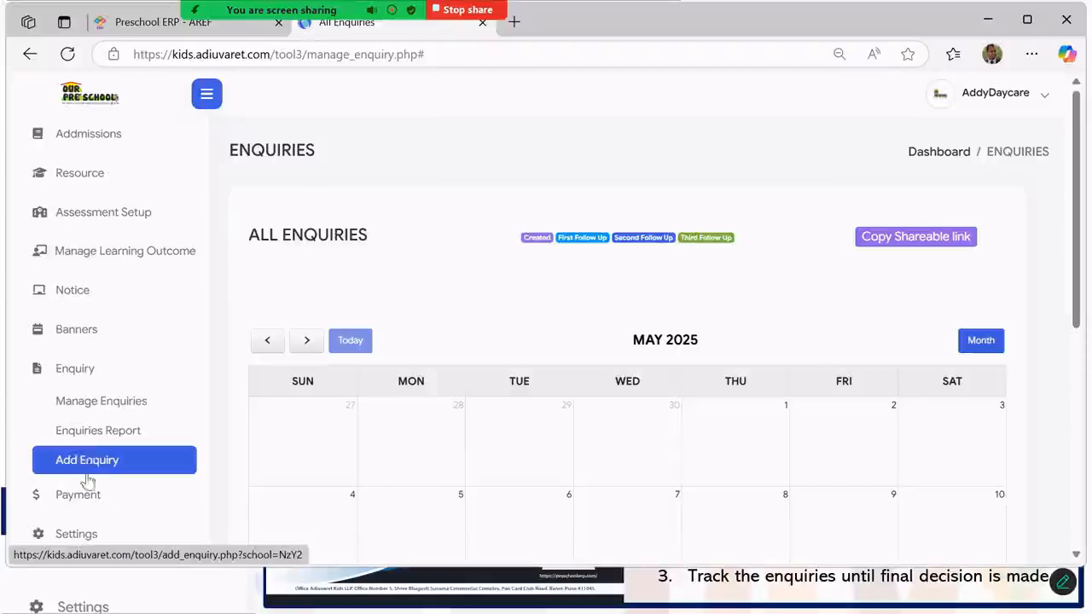
- Open the Add Enquiry form and enter the child's first and last names and both parents' names
click(90, 462)
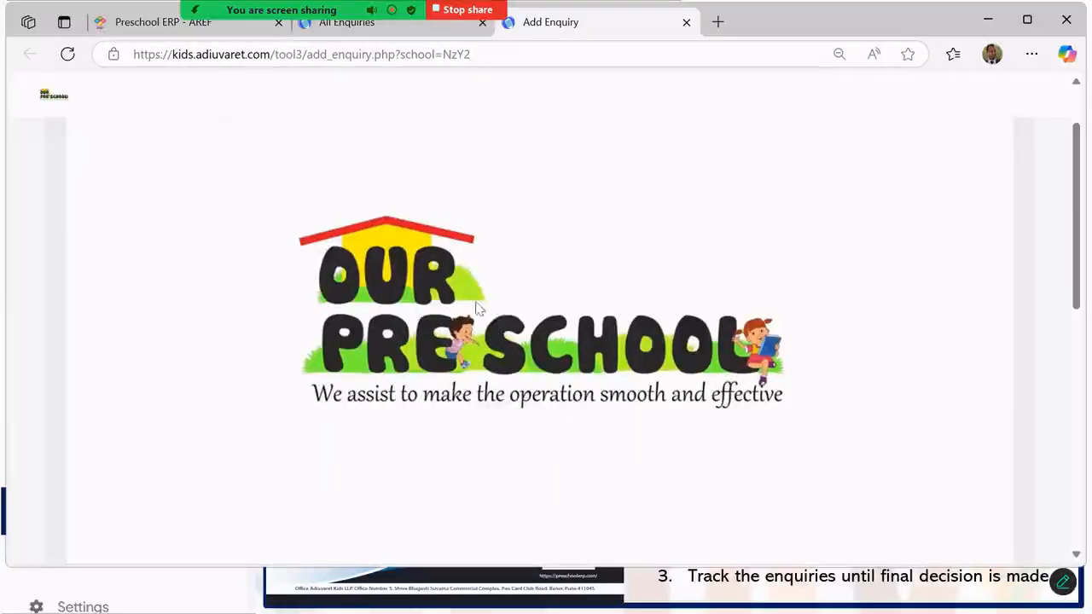
scroll(472, 301, down, 1)
scroll(476, 314, down, 3)
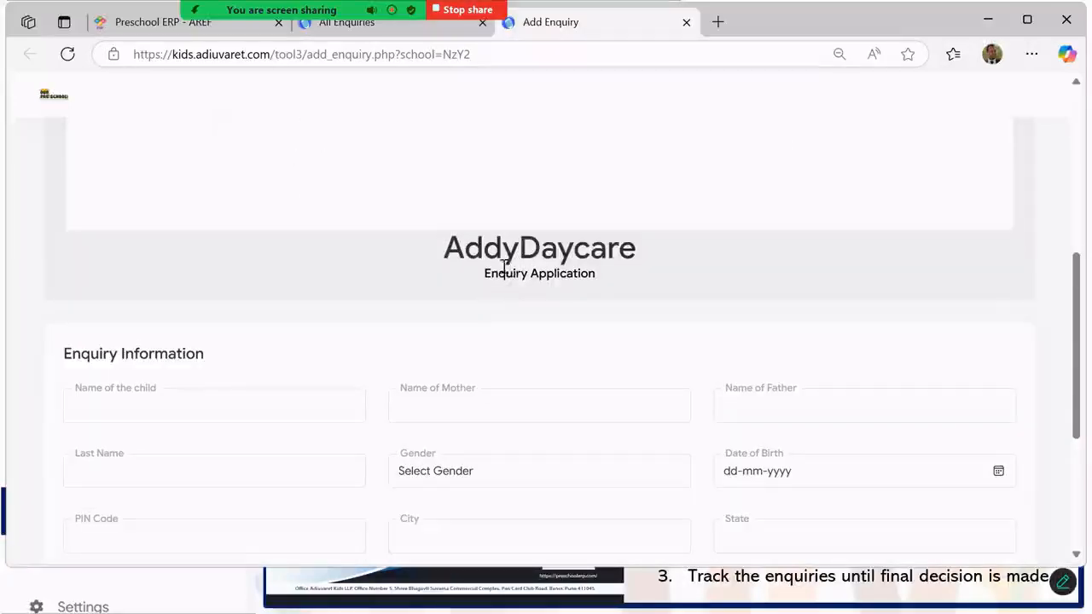
scroll(511, 281, down, 1)
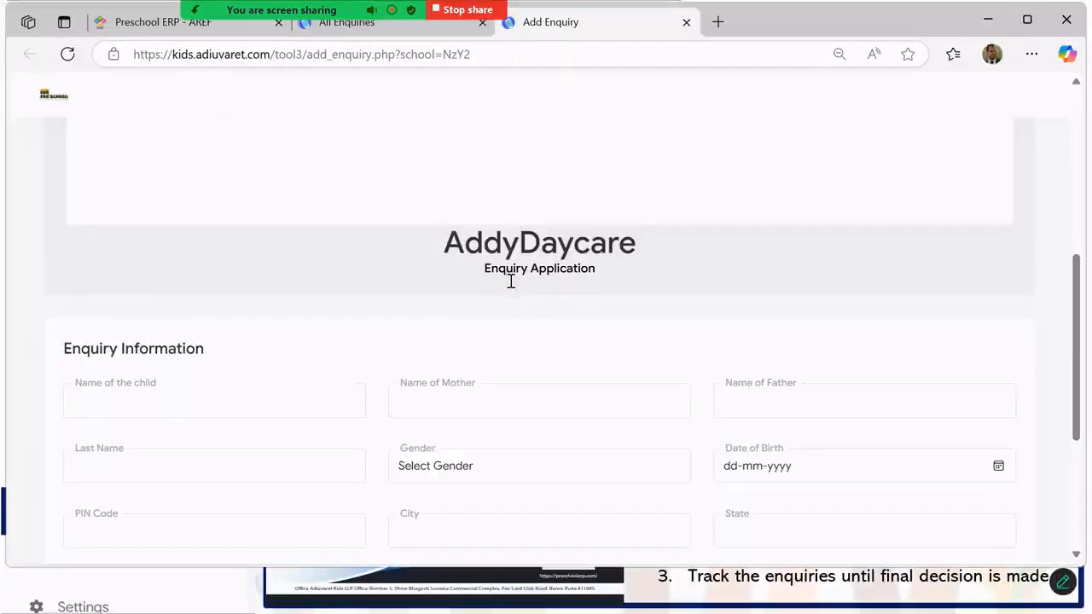
scroll(515, 283, down, 1)
scroll(516, 285, down, 1)
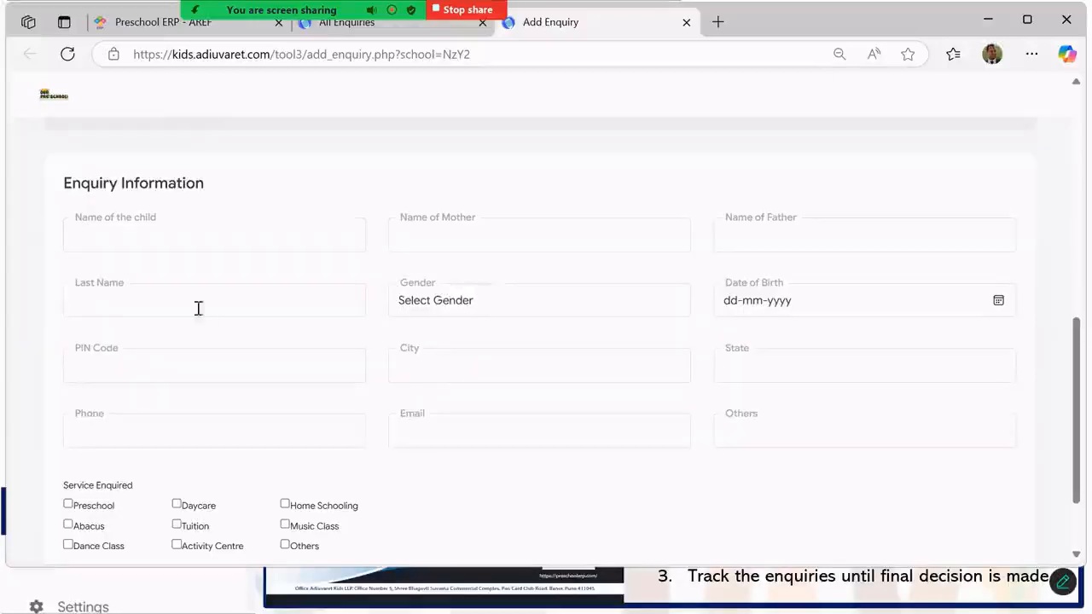
click(171, 229)
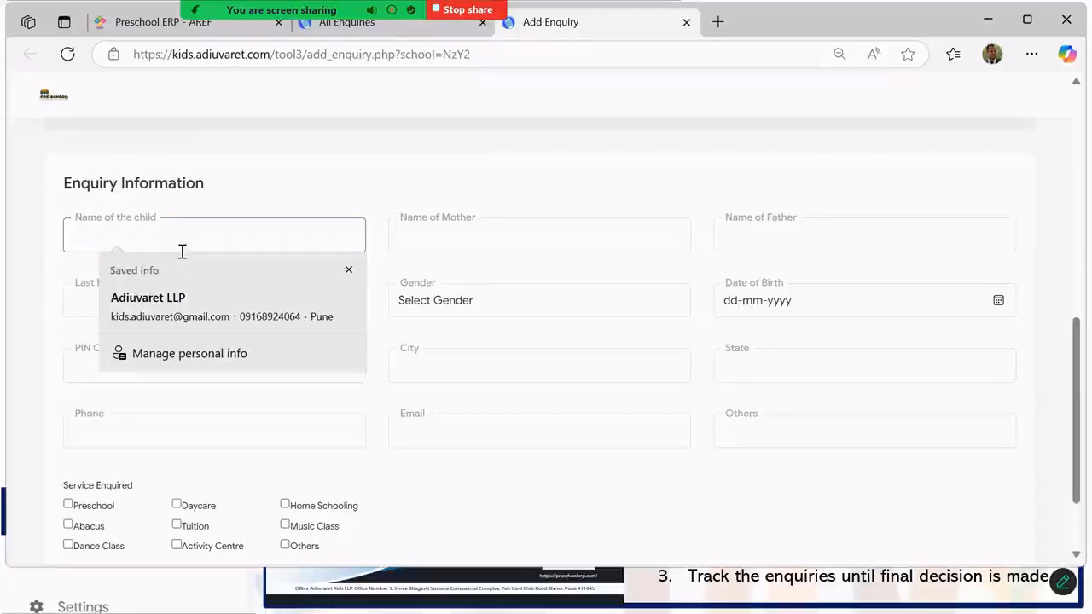
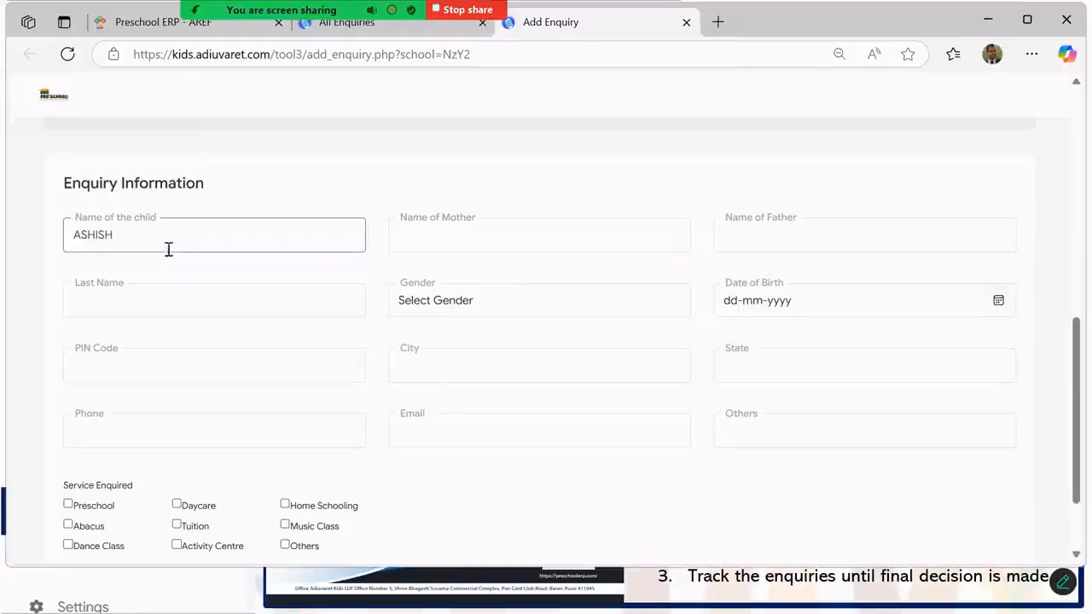
click(435, 234)
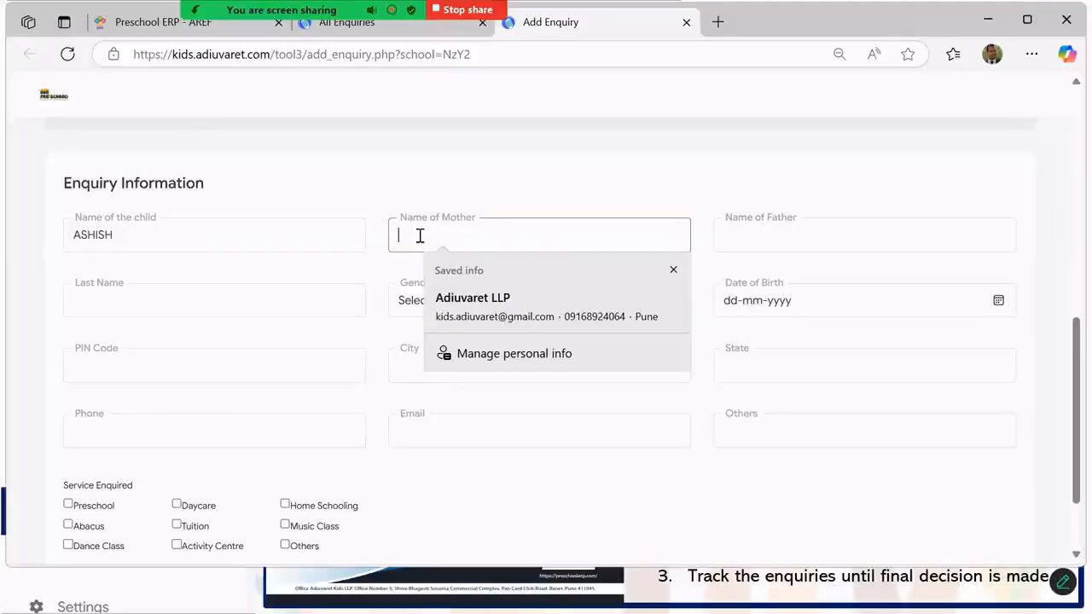
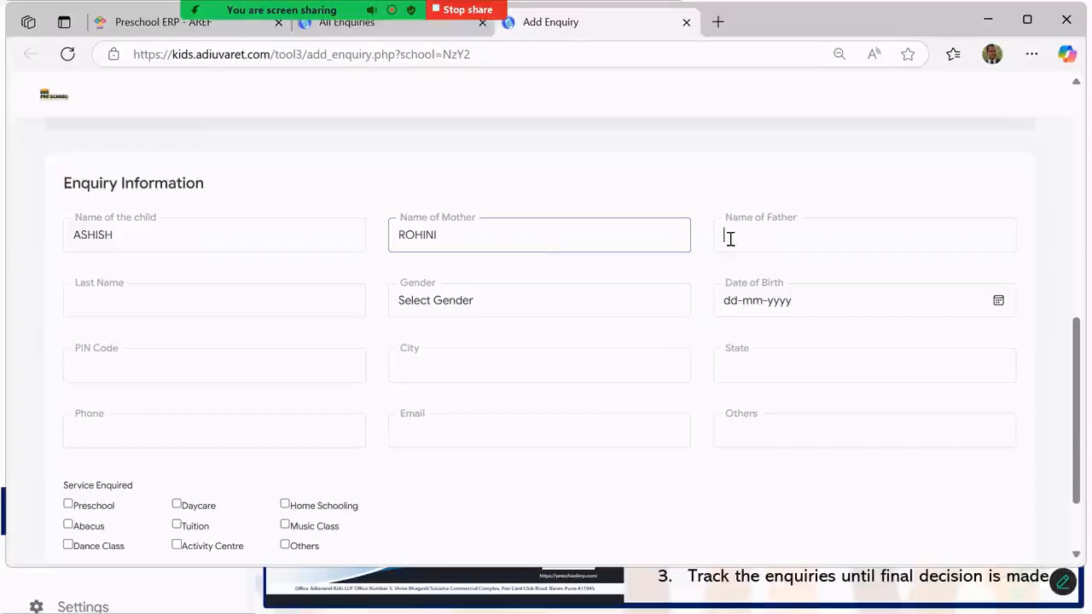
click(730, 239)
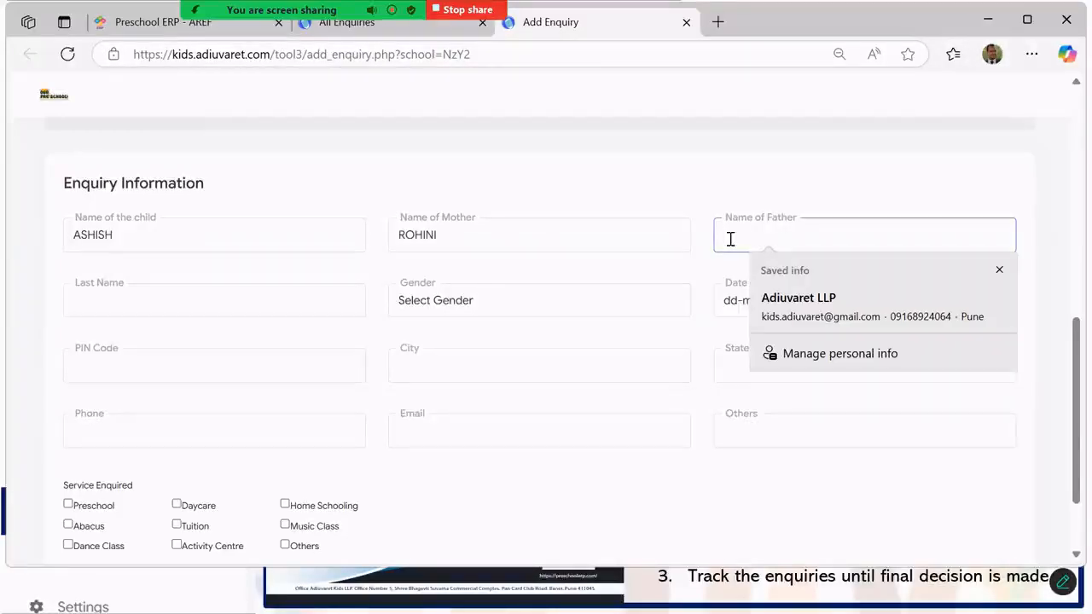
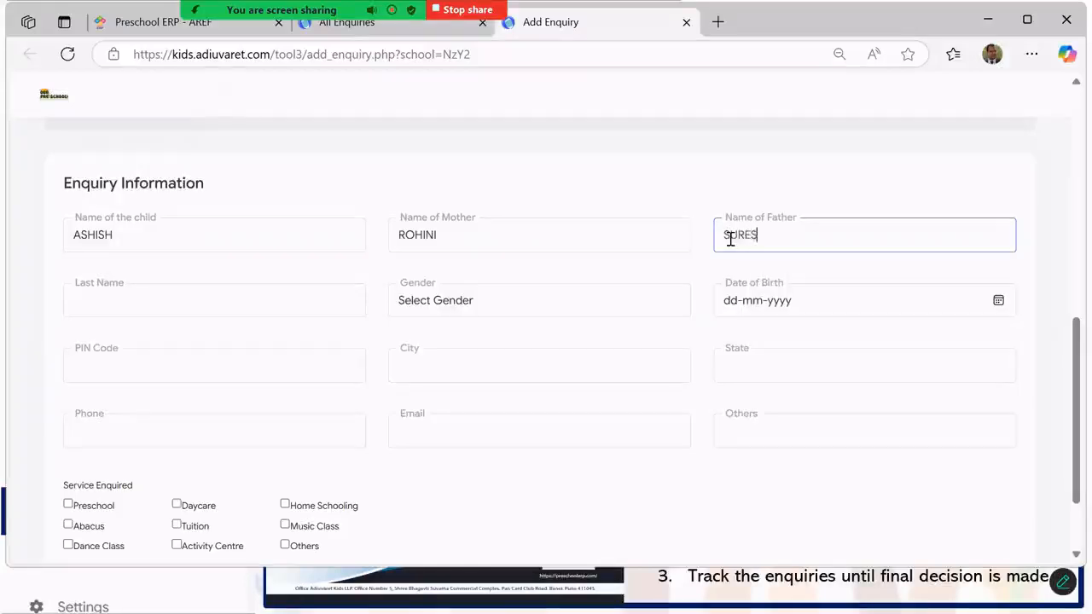
click(113, 302)
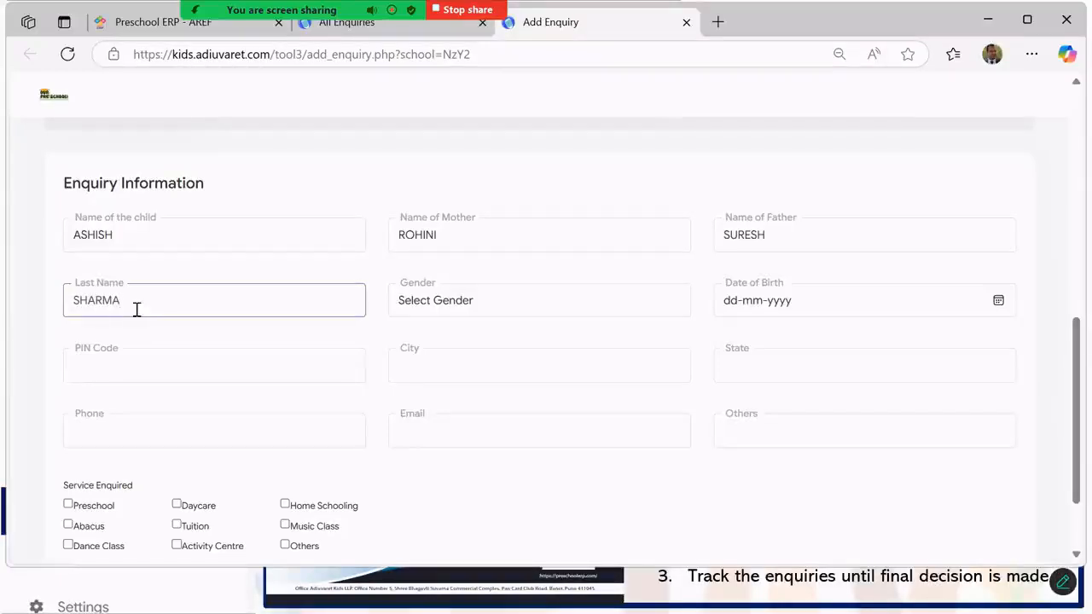
- Set the child's gender to Male and date of birth to 01-01-2020
click(442, 303)
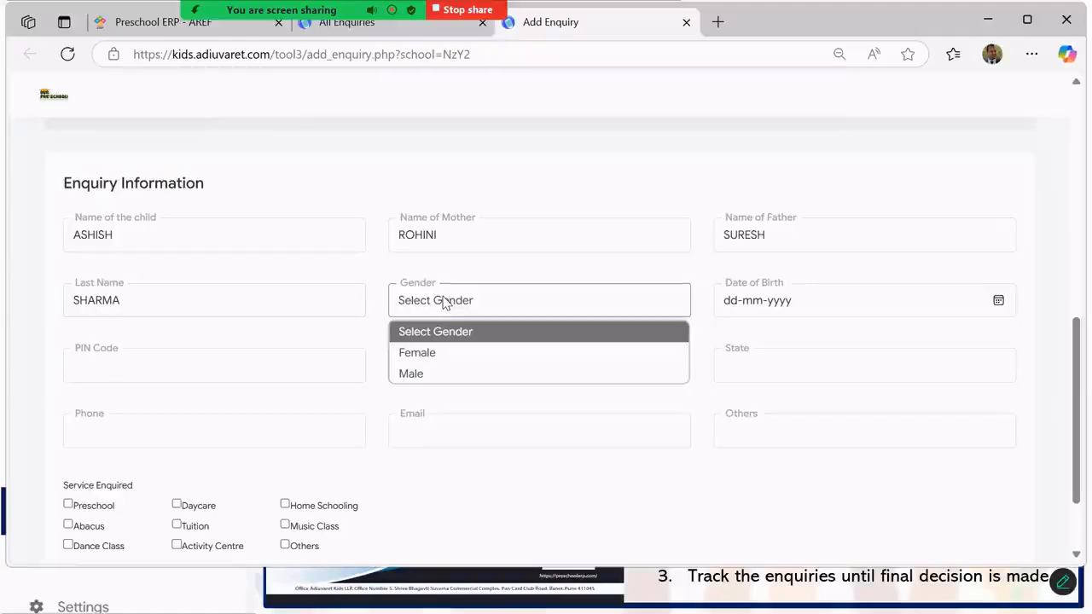
click(443, 373)
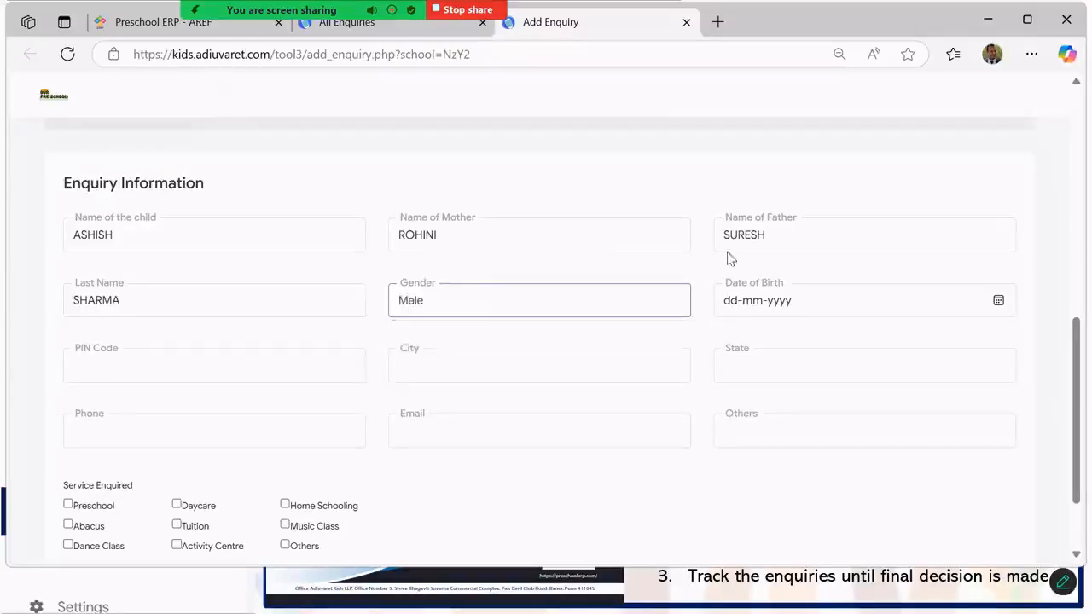
click(998, 302)
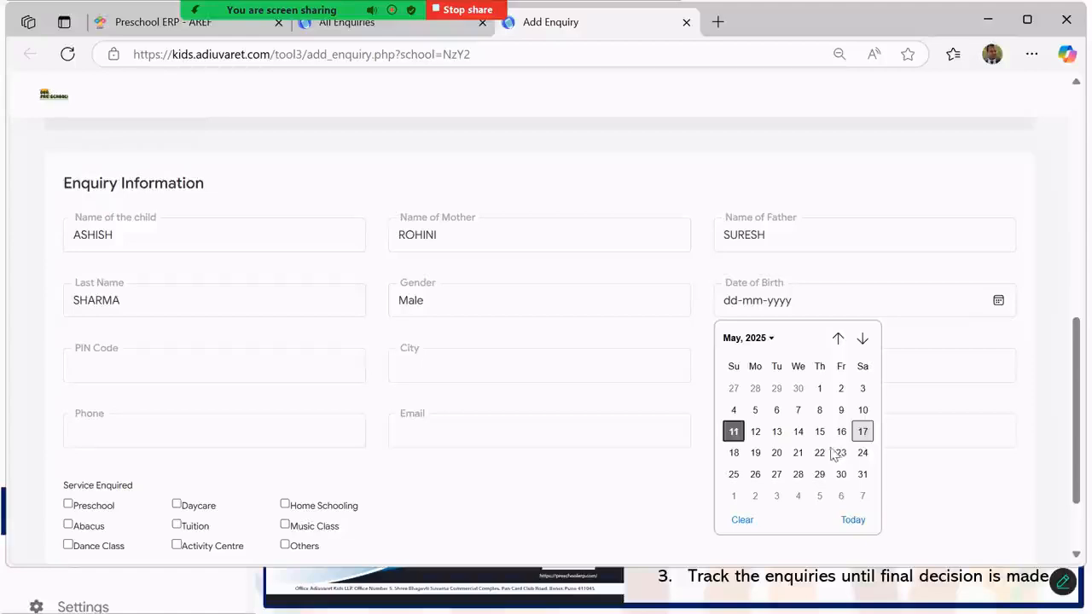
click(755, 341)
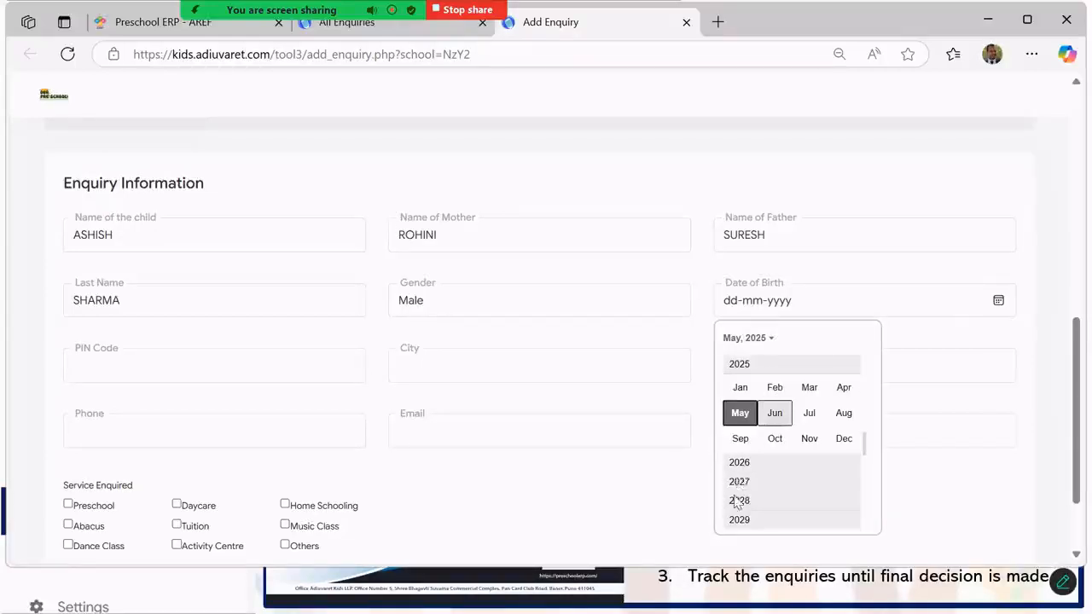
scroll(756, 384, up, 3)
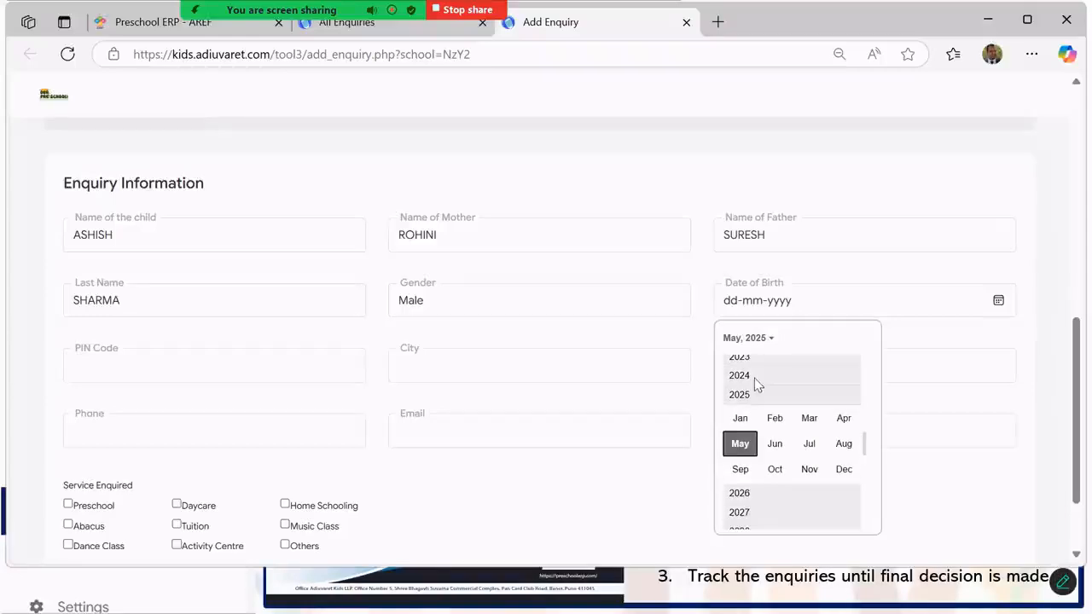
scroll(762, 380, up, 2)
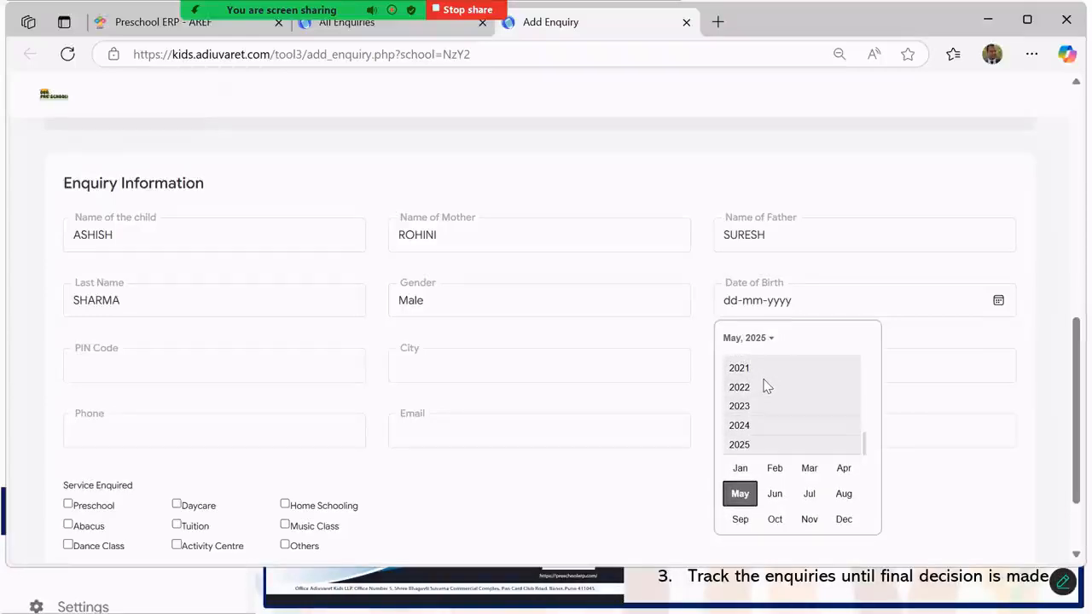
click(761, 367)
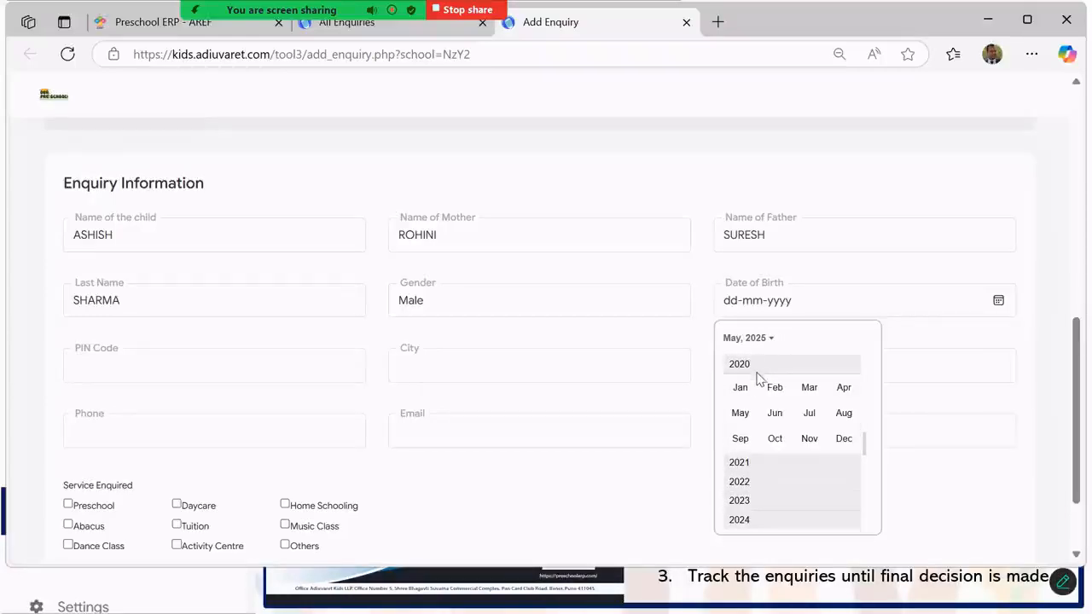
click(740, 388)
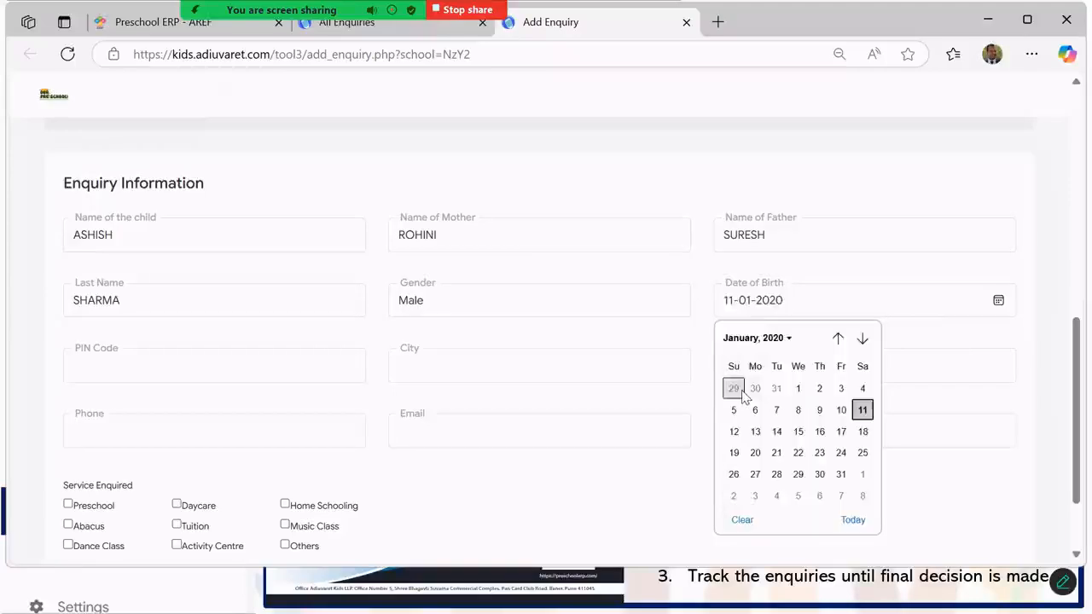
click(798, 388)
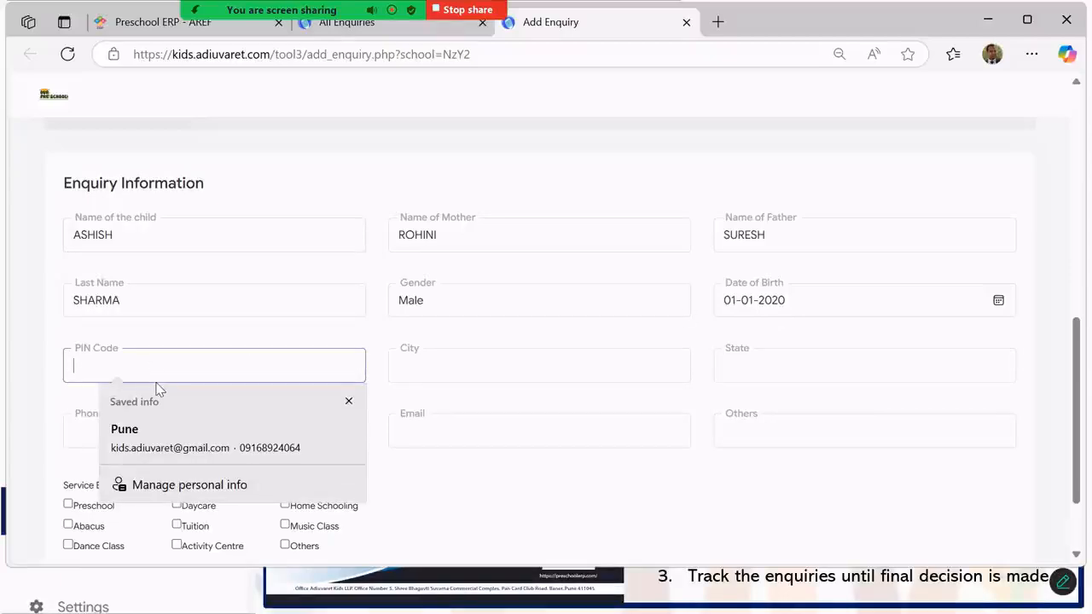
- Enter the PIN code and autofill the city as Pune with the saved contact details
text(411045)
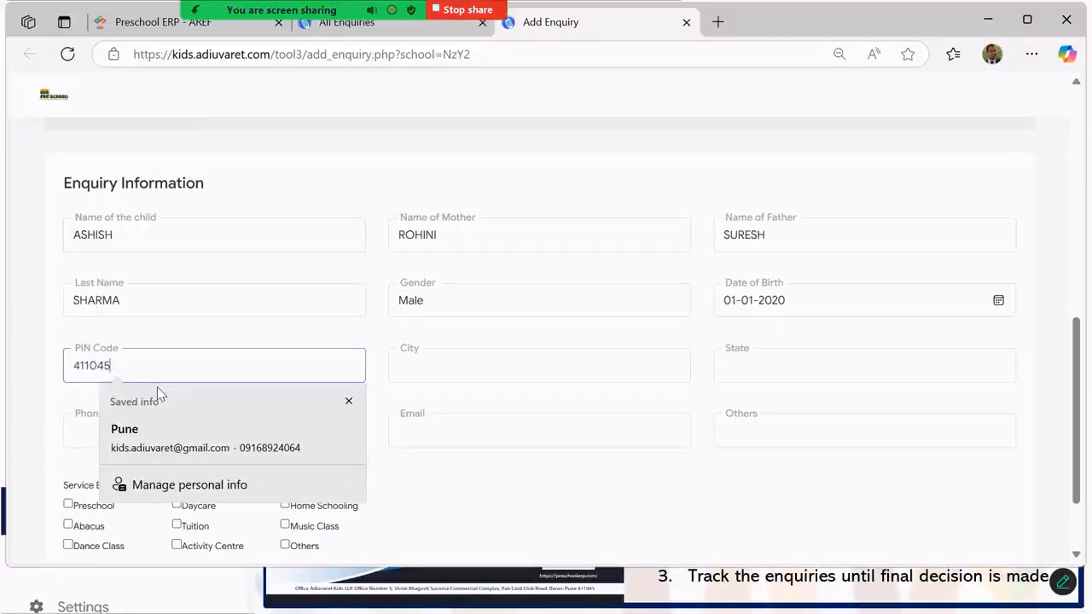
click(439, 366)
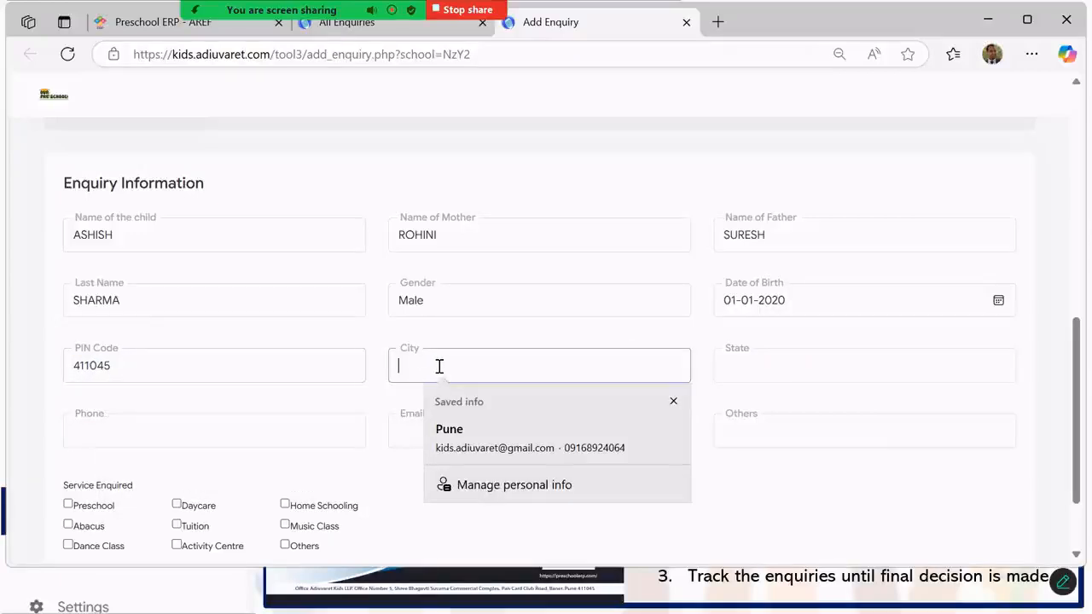
click(441, 444)
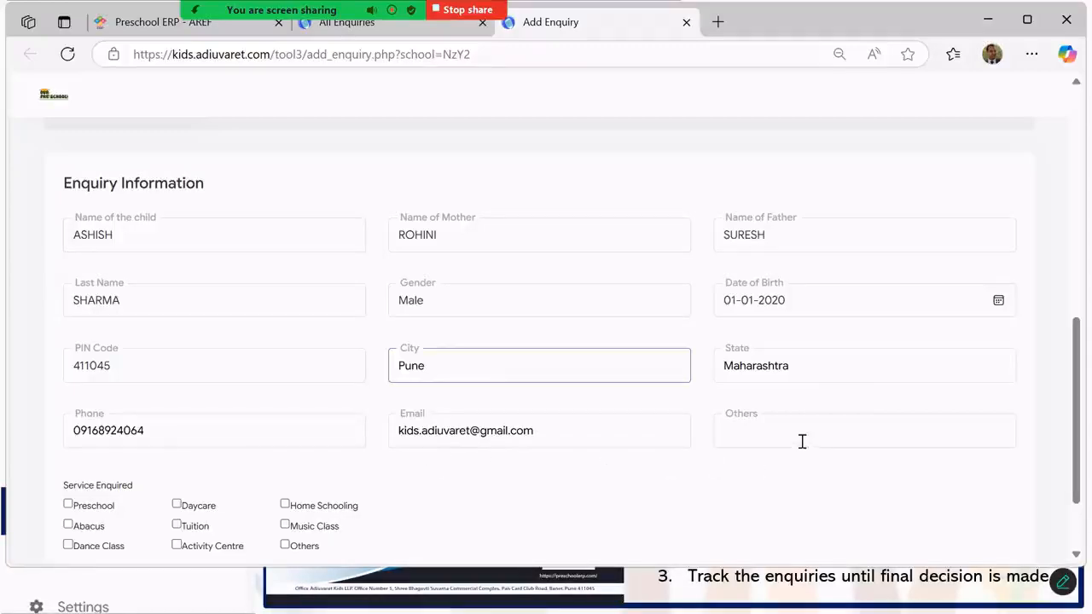
- Note '6 Hours Daycare' under Others, tick Daycare, and submit the enquiry
click(758, 434)
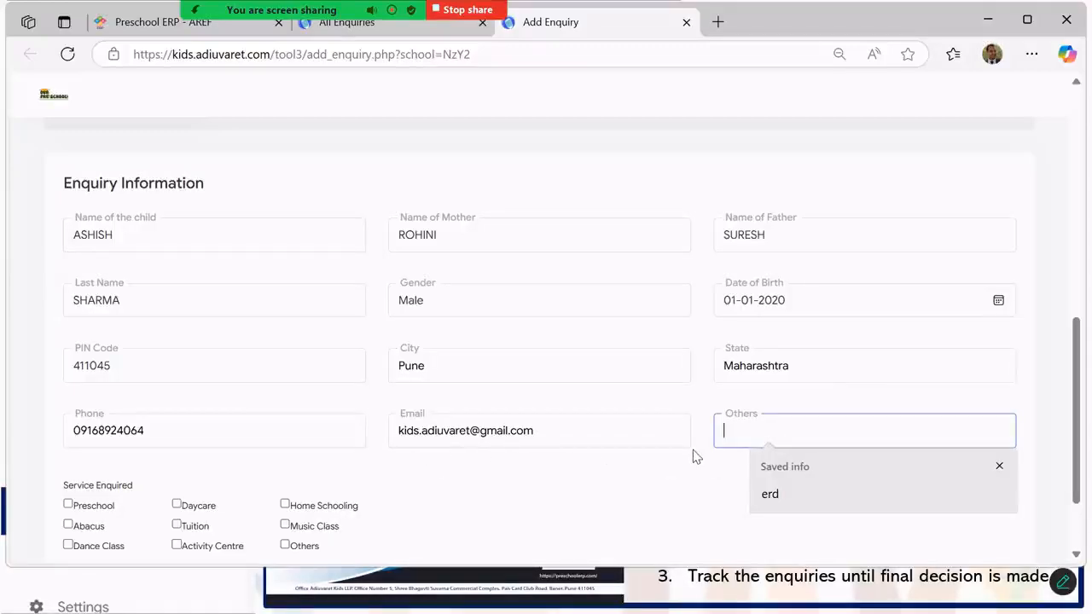
text(6 Hours)
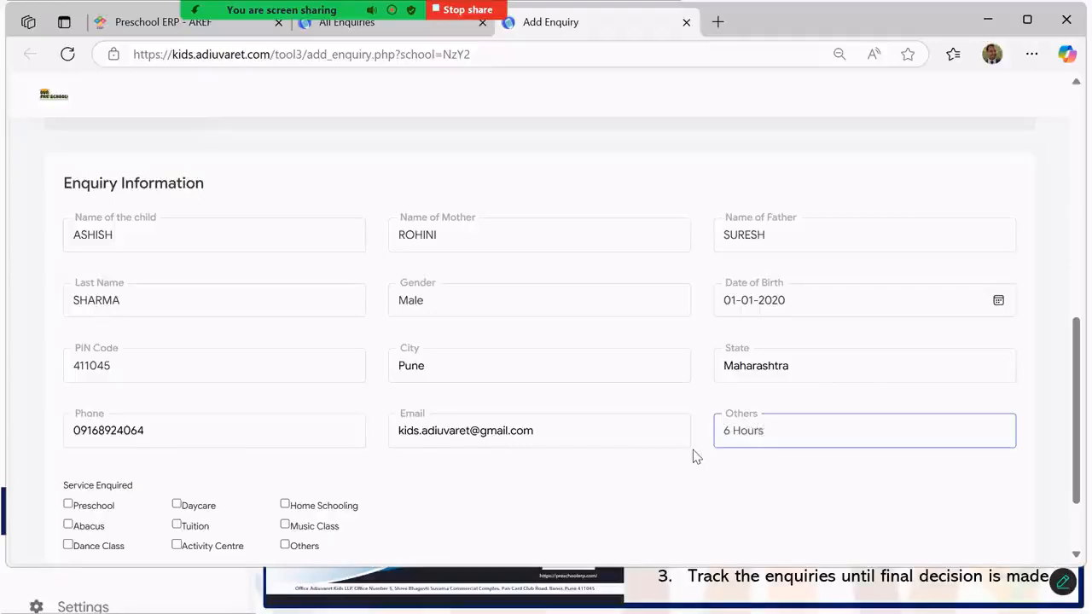
text( Daycare)
scroll(143, 461, down, 1)
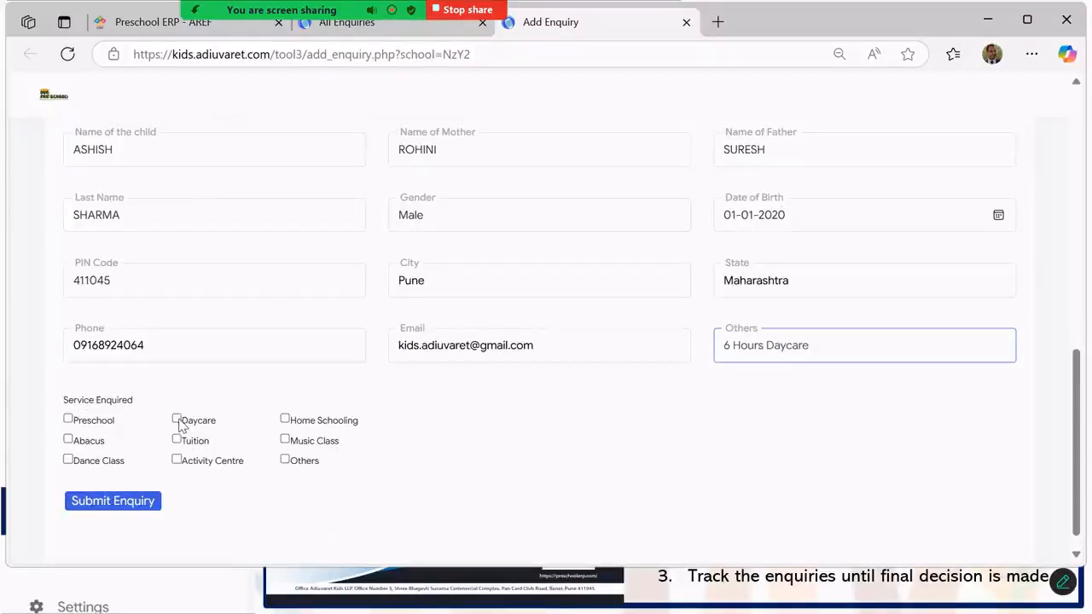
click(177, 419)
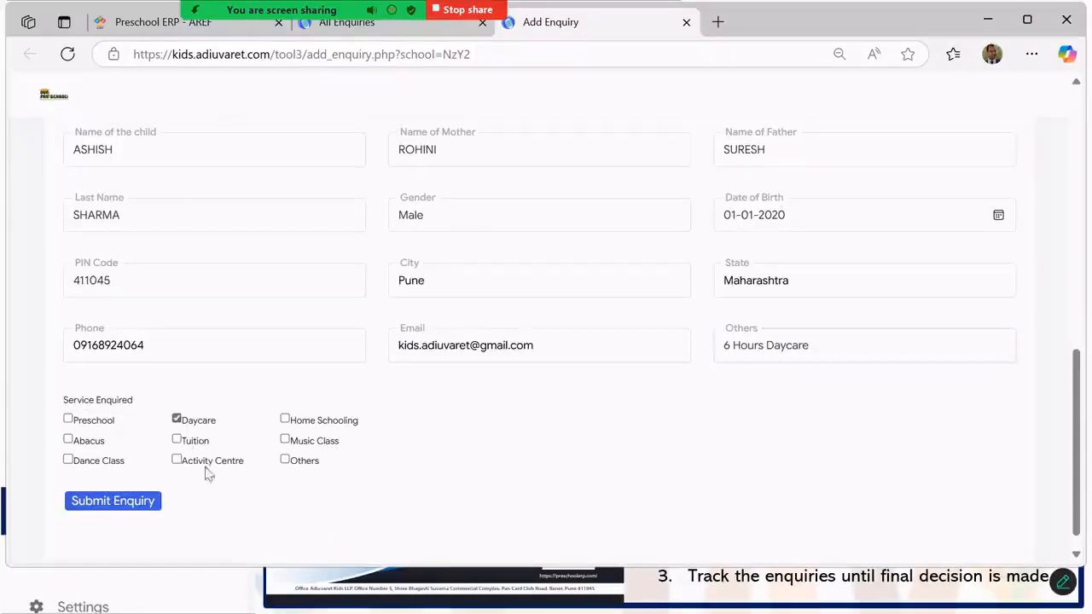
click(108, 505)
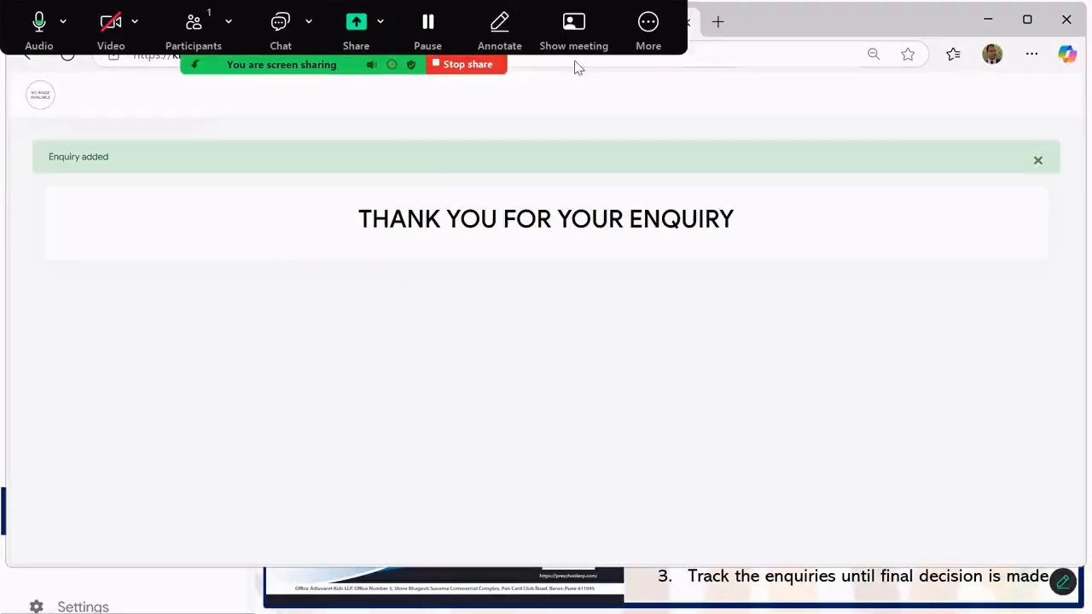
- Return to the refreshed All Enquiries calendar and locate the new enquiry on 11 May 2025
click(410, 27)
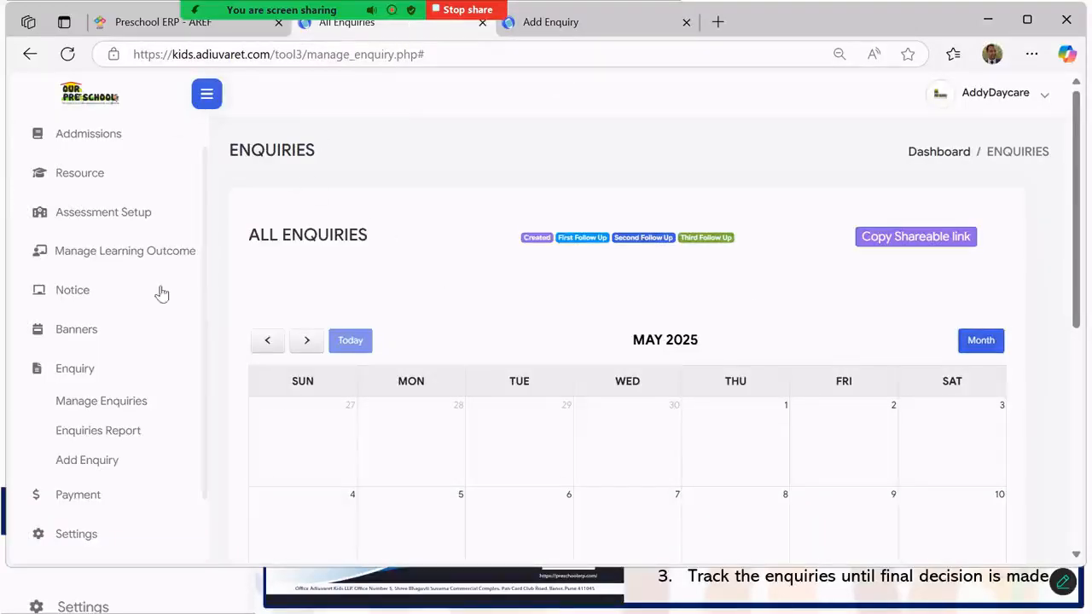
click(117, 402)
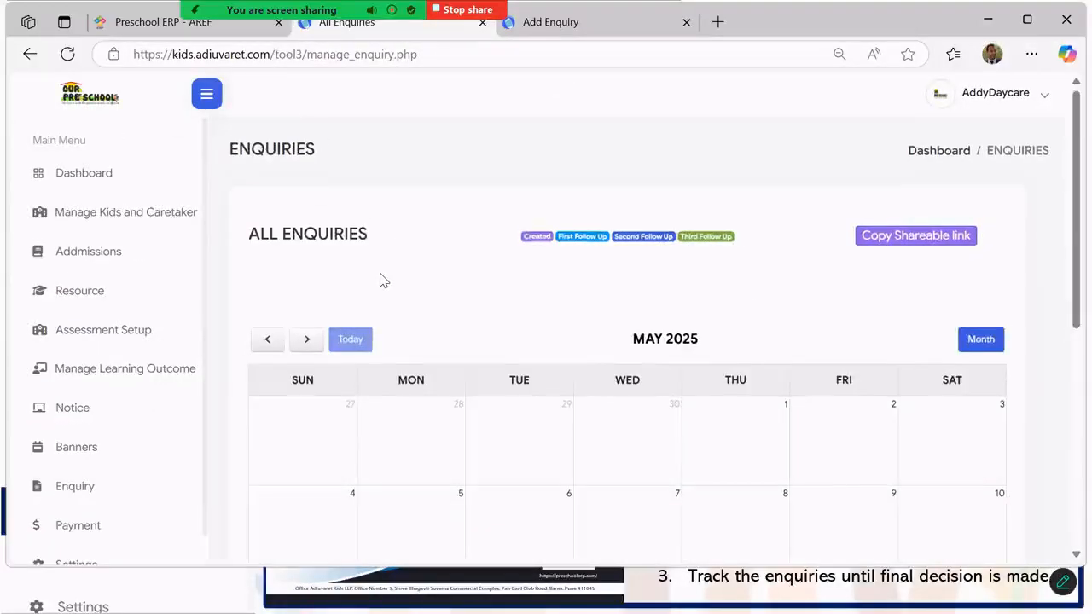
scroll(384, 281, down, 3)
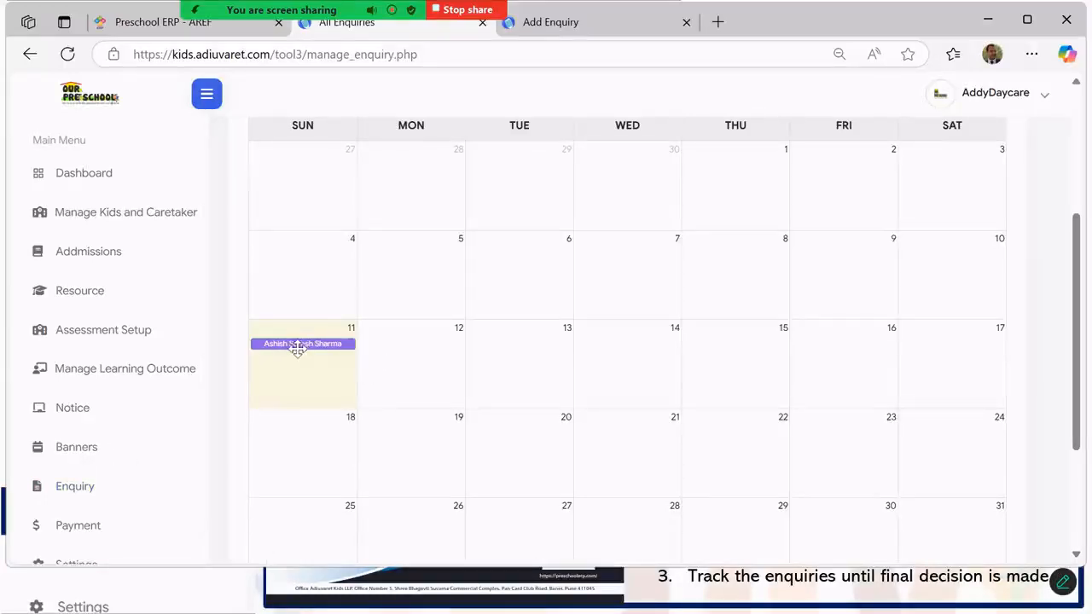
scroll(551, 373, up, 2)
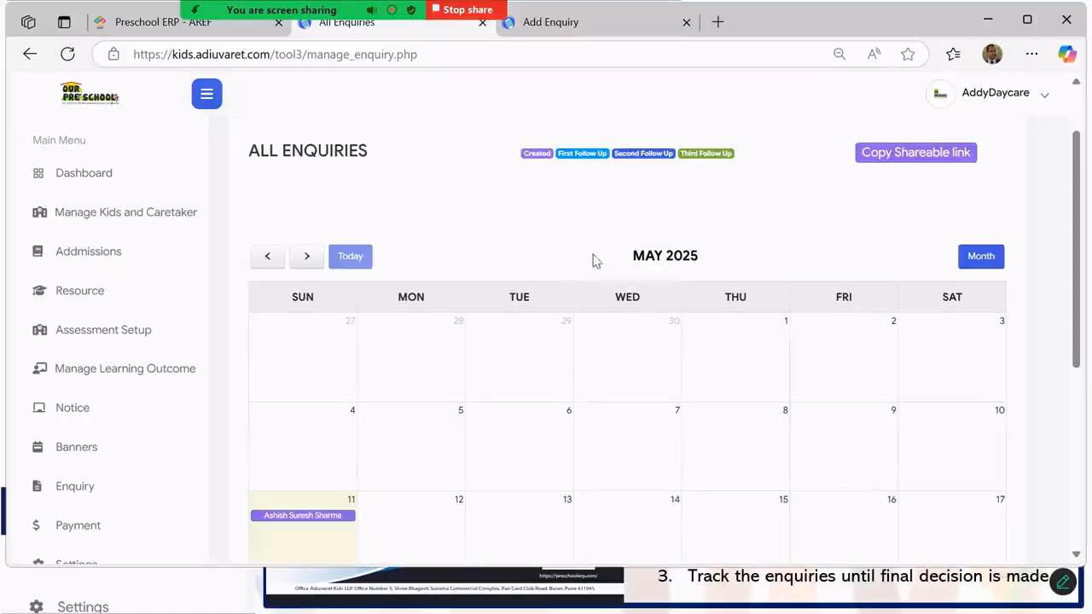
scroll(592, 258, up, 1)
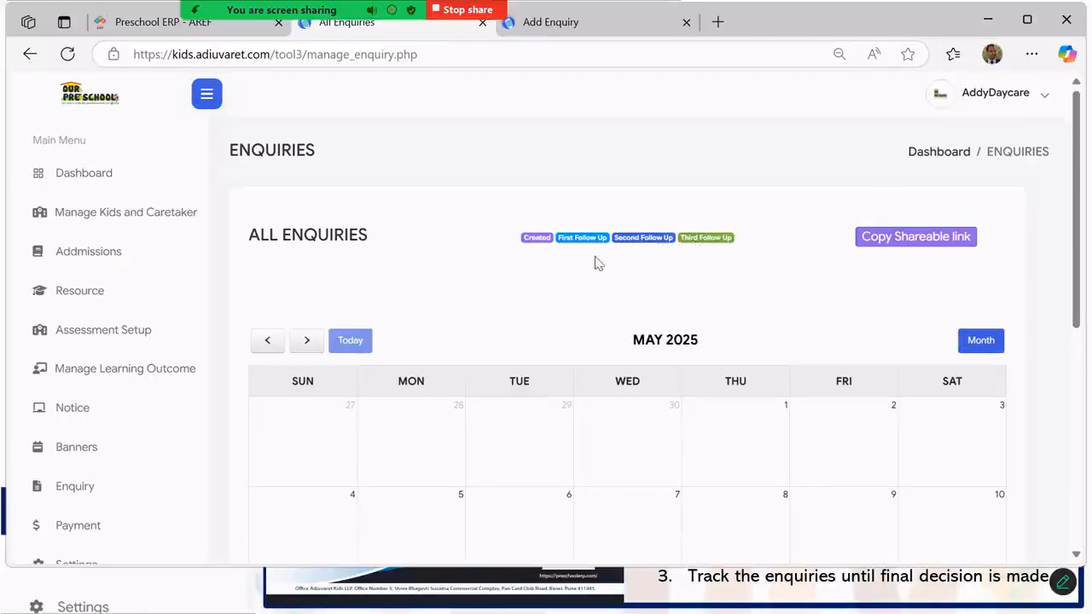
scroll(573, 267, down, 4)
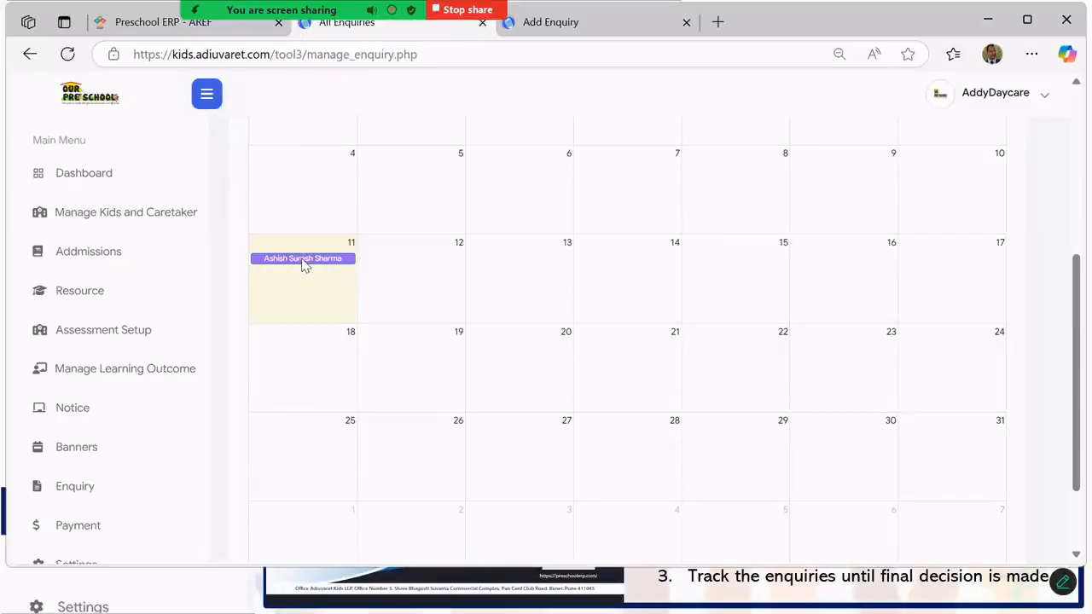
- Open the 11 May enquiry and set its first follow-up date to 13-05-2025
click(301, 257)
scroll(561, 251, down, 3)
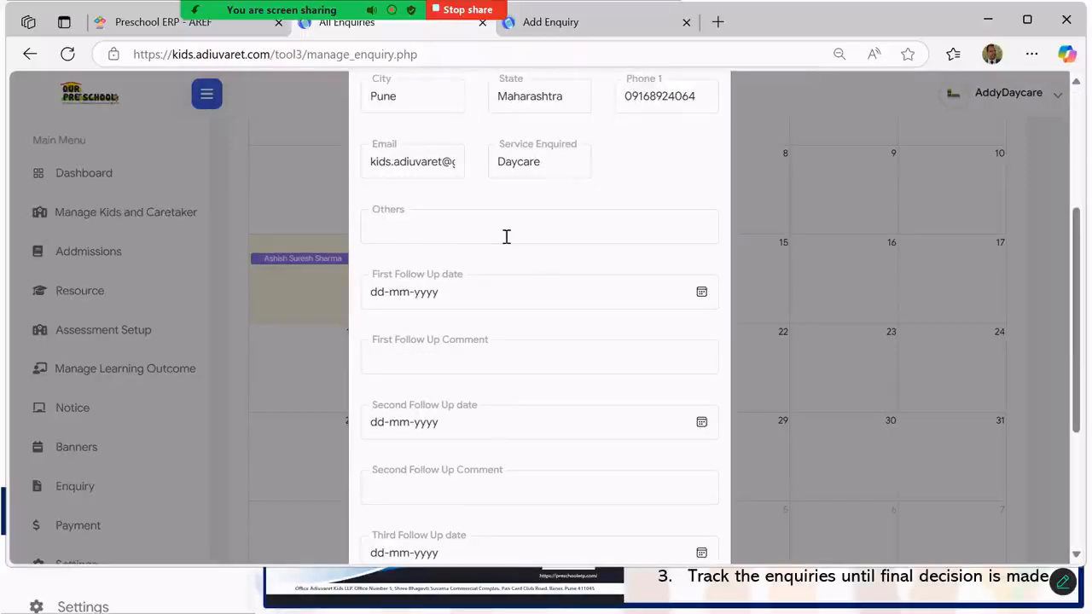
scroll(506, 237, down, 1)
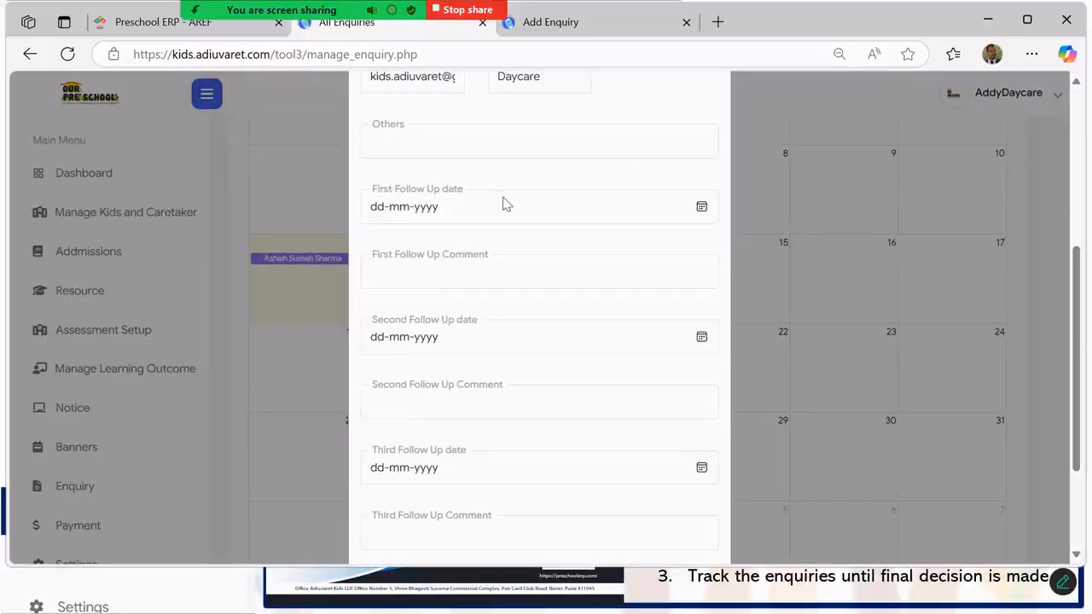
click(702, 209)
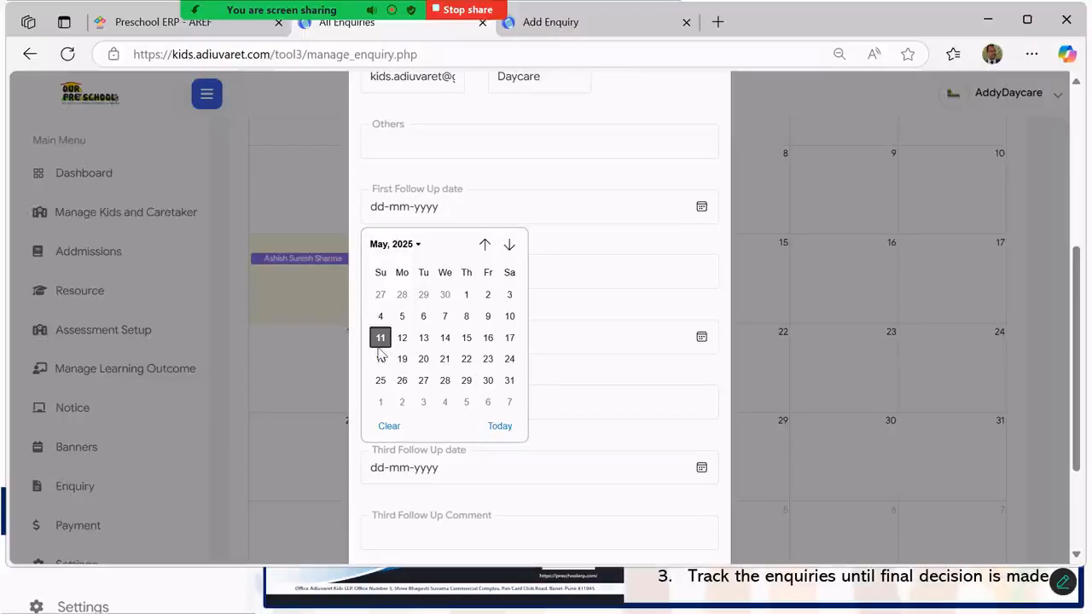
click(423, 337)
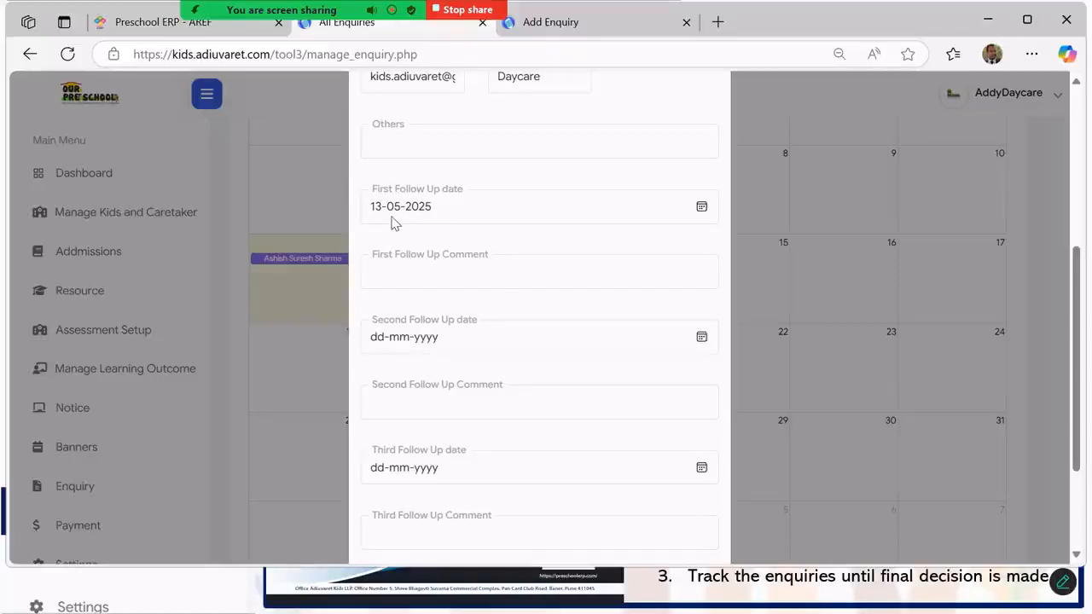
- Write the follow-up comment 'call them and schedule an initial assessment for the child'
click(406, 267)
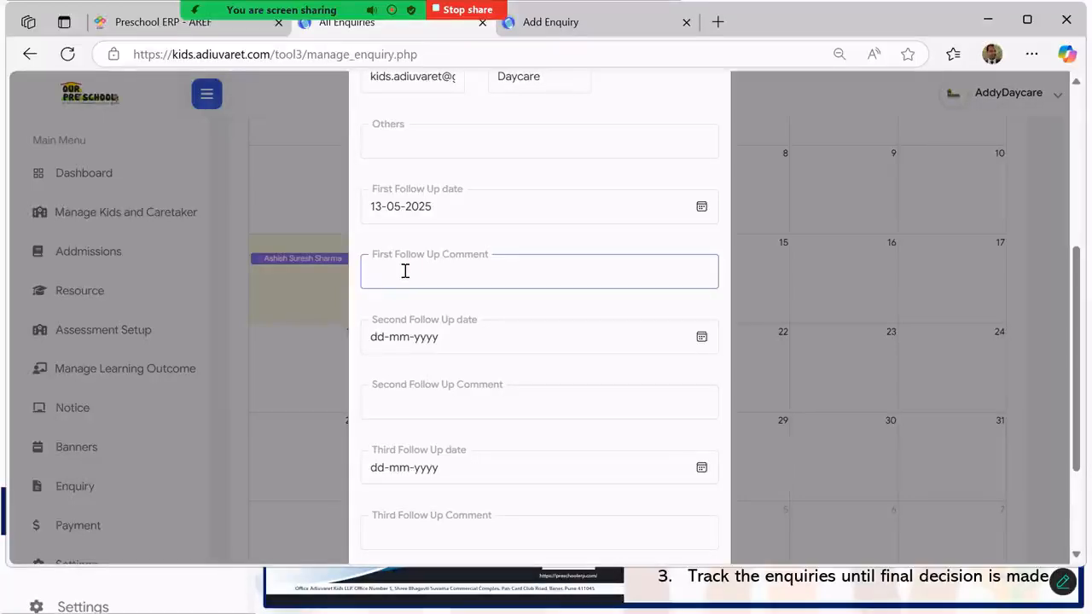
text(You wi)
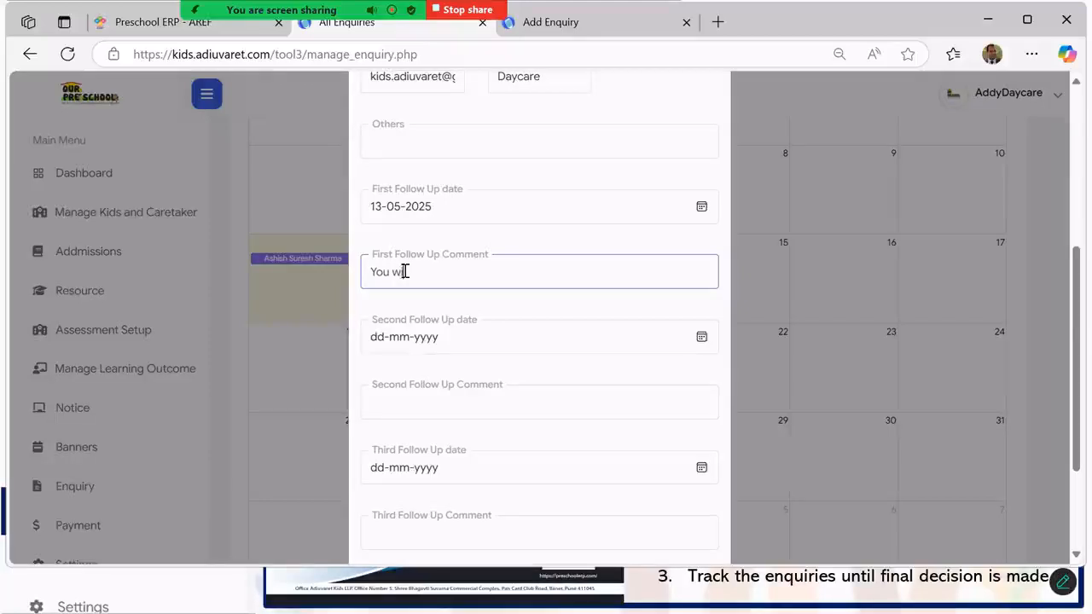
key(BackSpace)
key(BackSpace)
key(BackSpace)
key(BackSpace)
key(BackSpace)
key(BackSpace)
text(call them an)
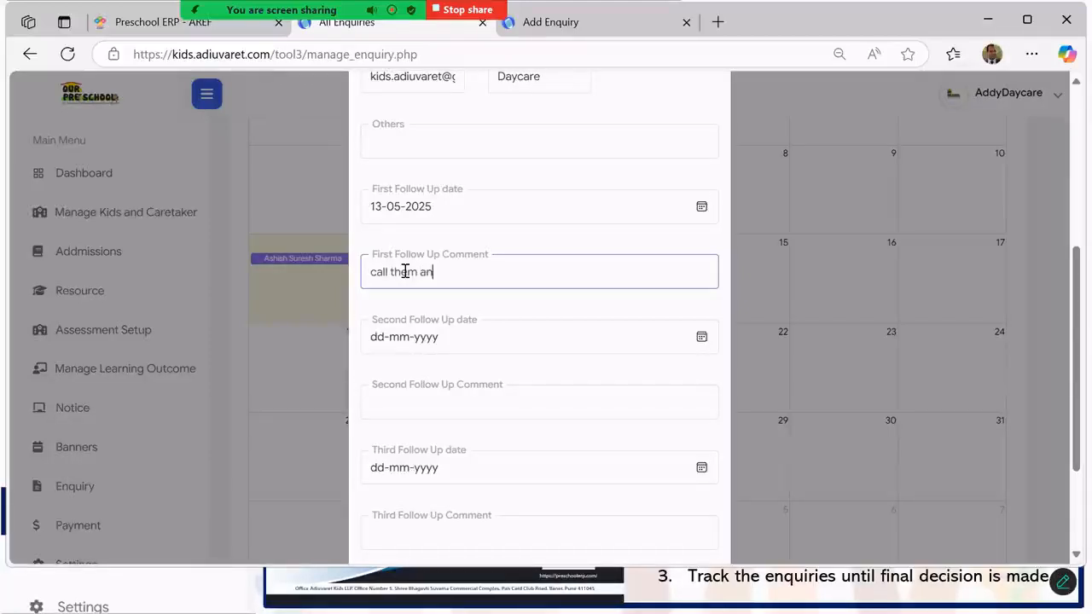
text(d schedule an init)
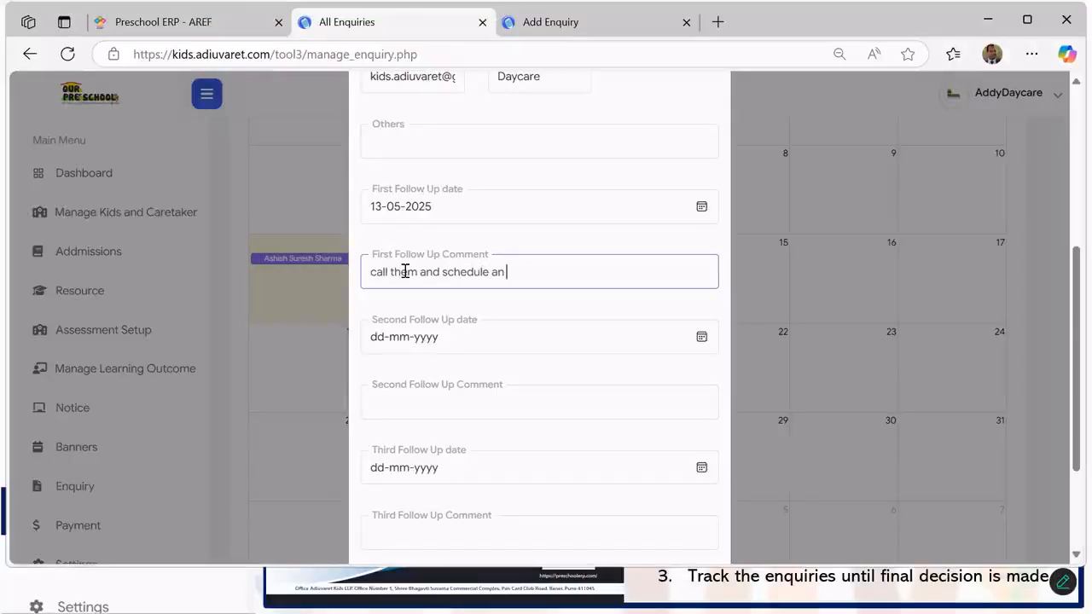
text(ial as)
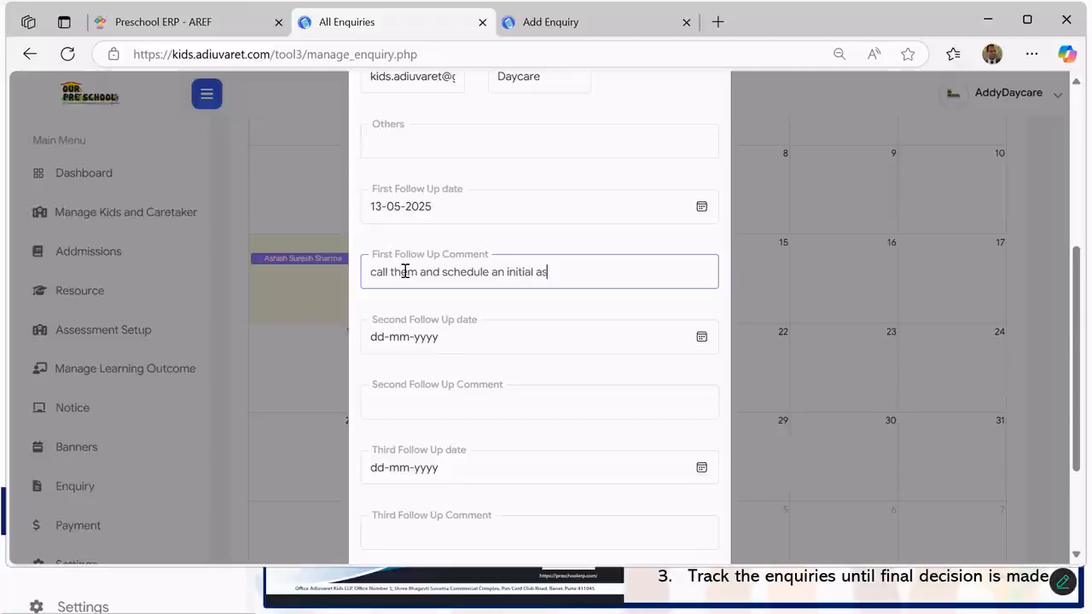
text(sessment for)
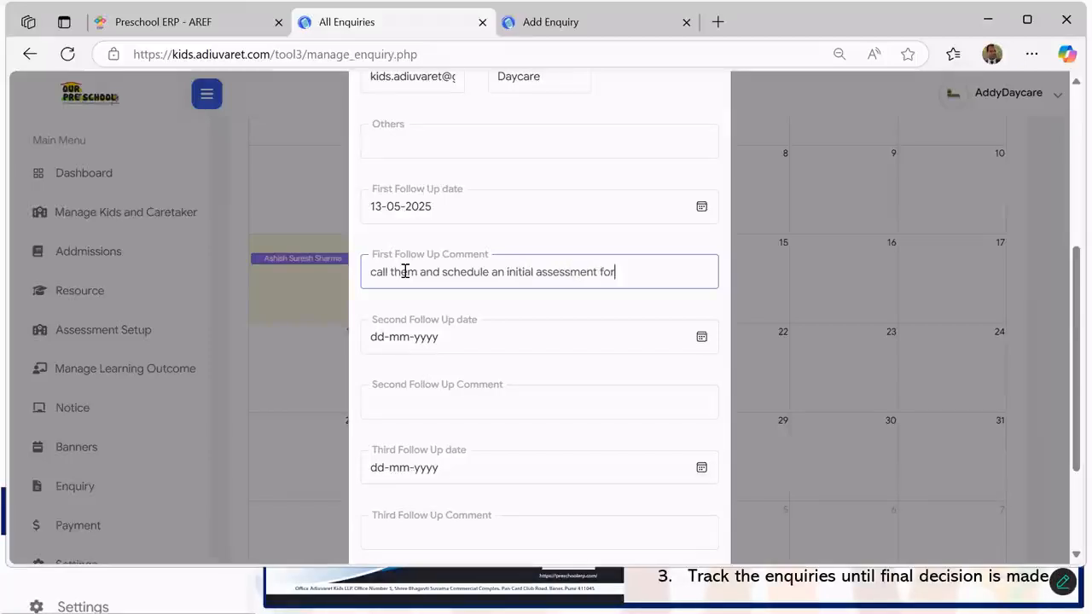
text( the child)
scroll(478, 341, down, 2)
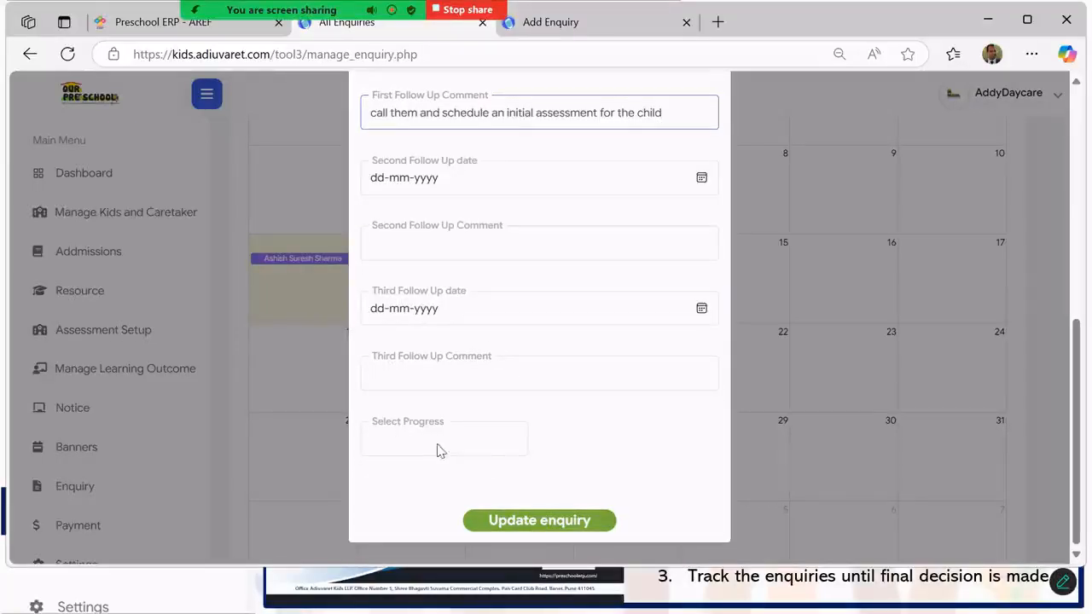
- Set the enquiry progress to Activity/ IA scheduled and save the update
click(476, 452)
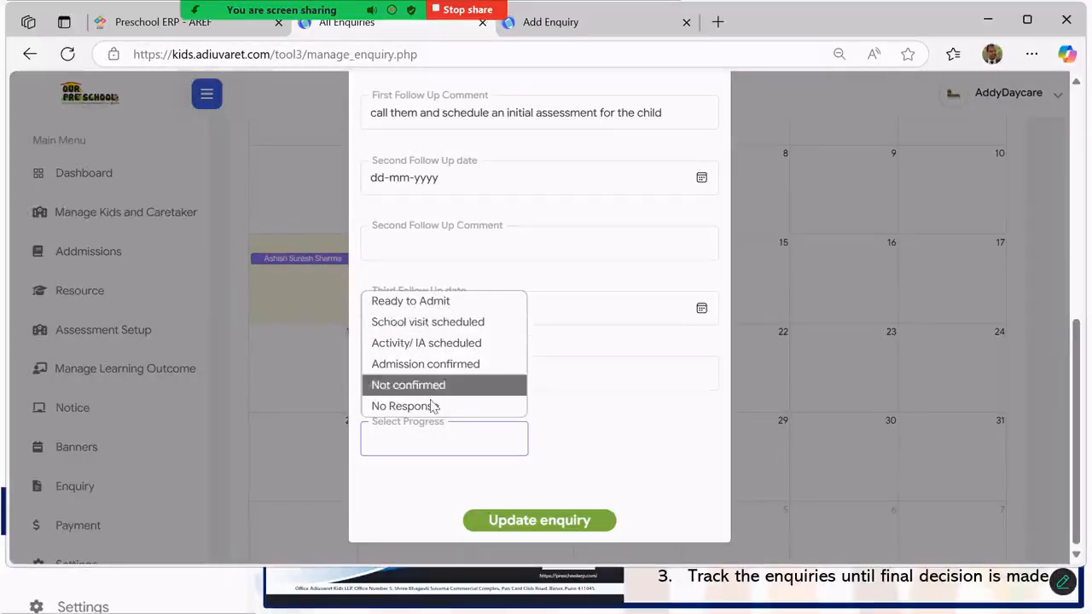
click(419, 344)
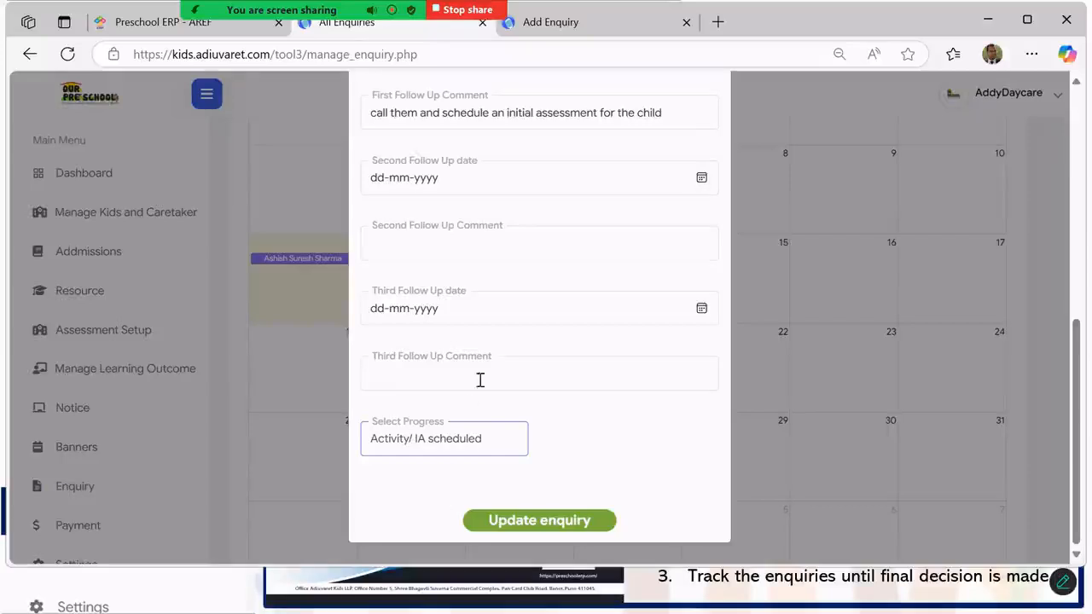
click(535, 521)
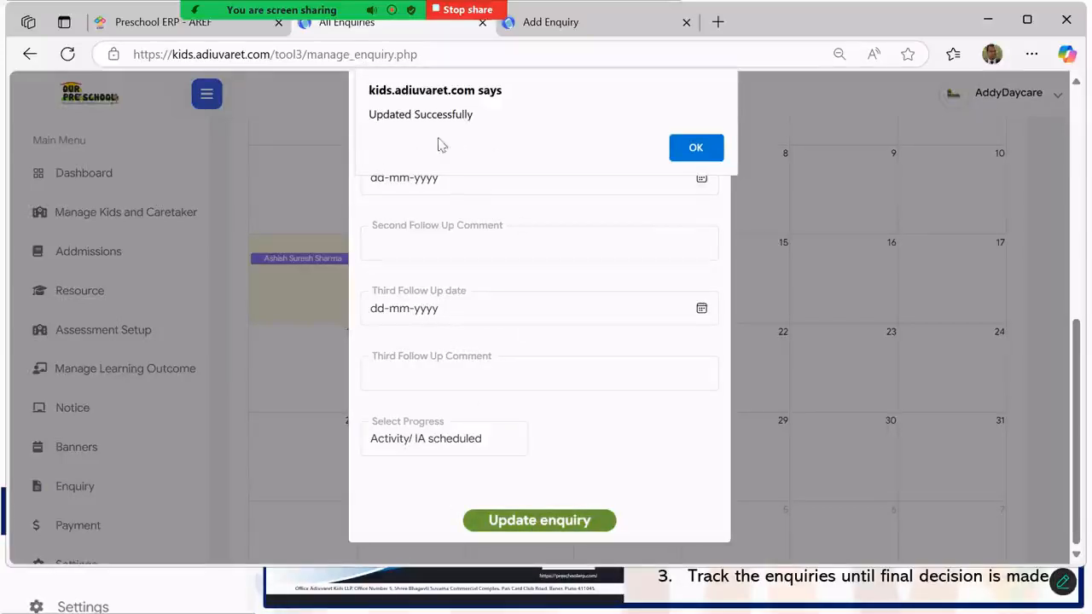
click(696, 149)
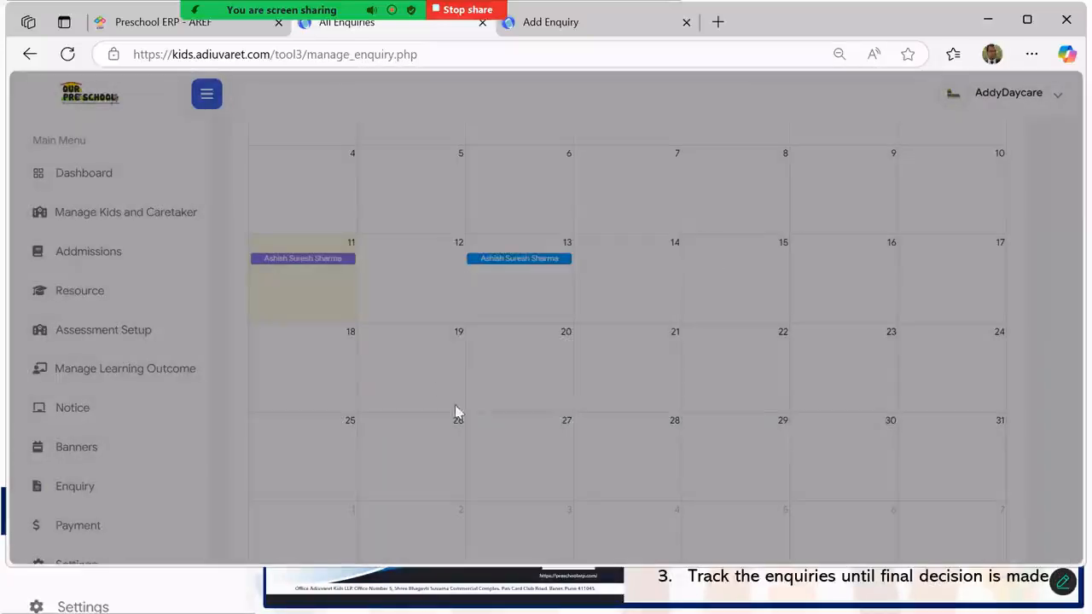
- Scroll back to the top of the All Enquiries calendar page
scroll(512, 375, up, 1)
scroll(566, 342, down, 2)
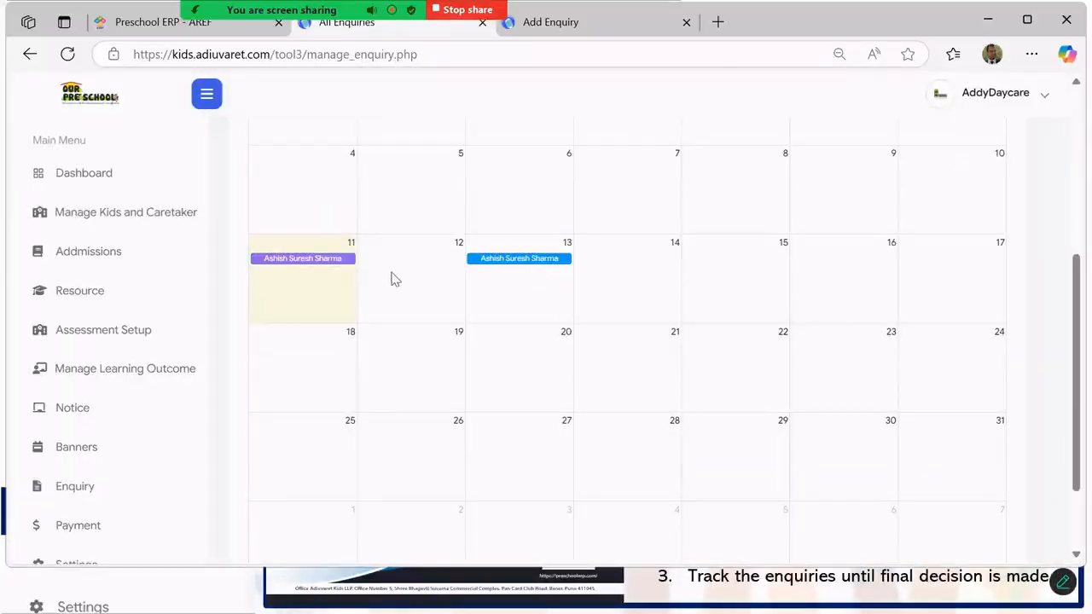
scroll(401, 271, up, 2)
scroll(598, 162, up, 1)
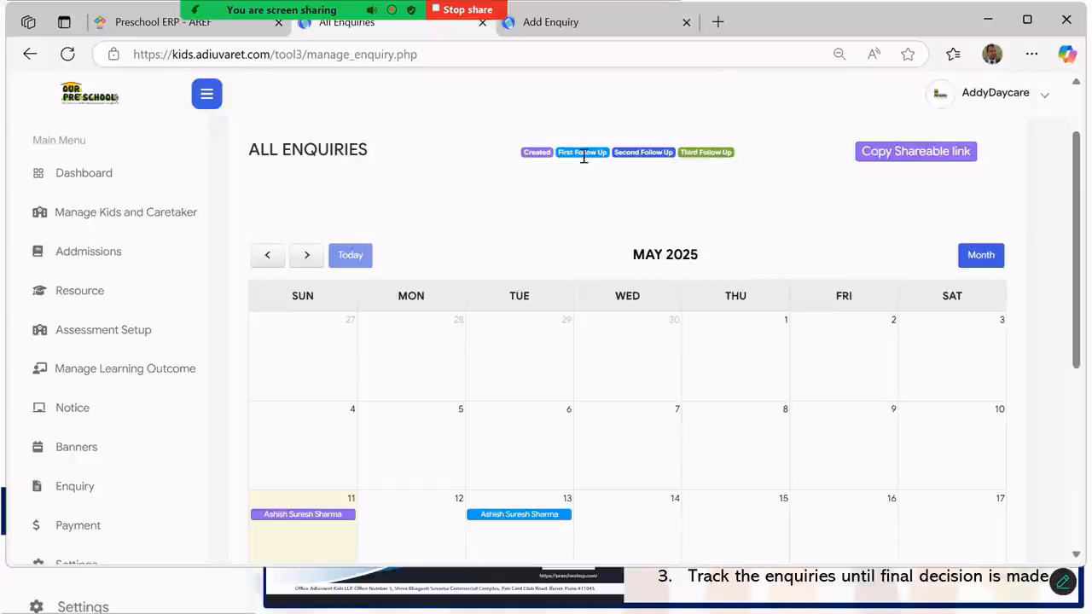
scroll(544, 344, down, 2)
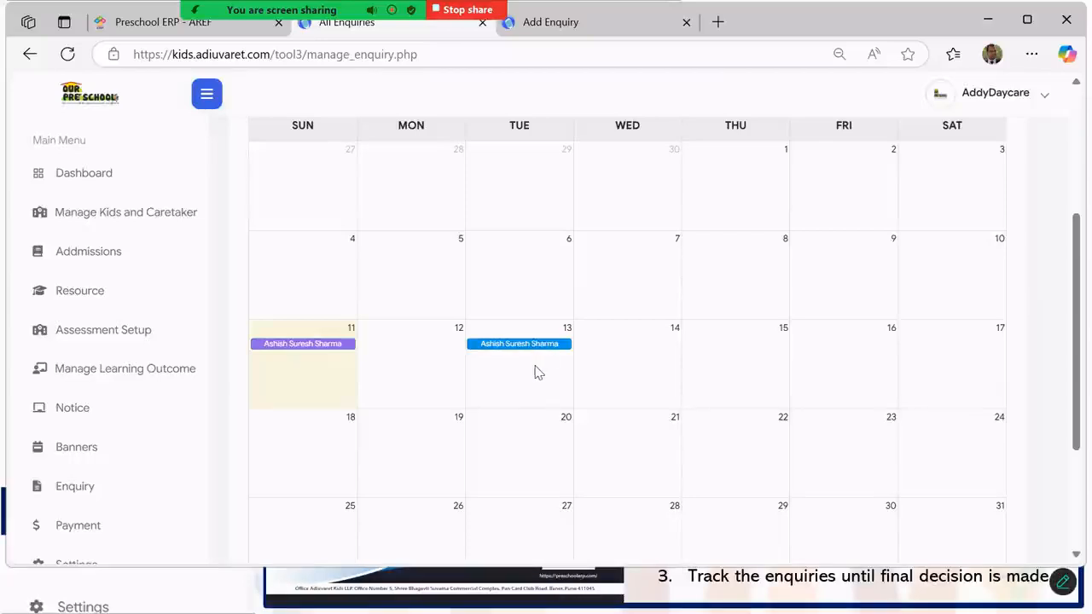
scroll(549, 373, down, 2)
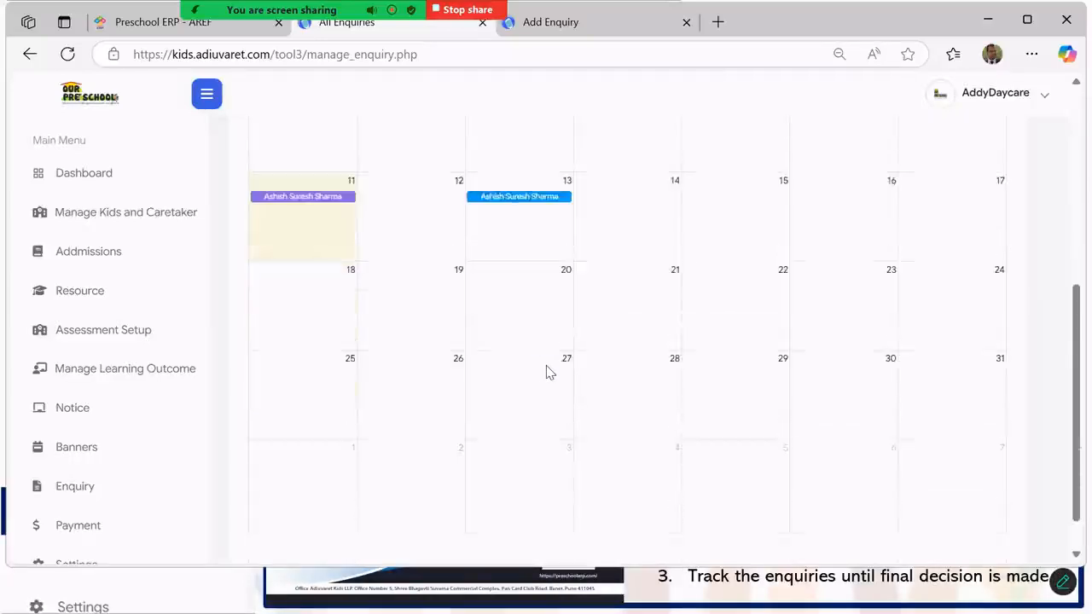
scroll(548, 373, up, 1)
scroll(549, 373, up, 2)
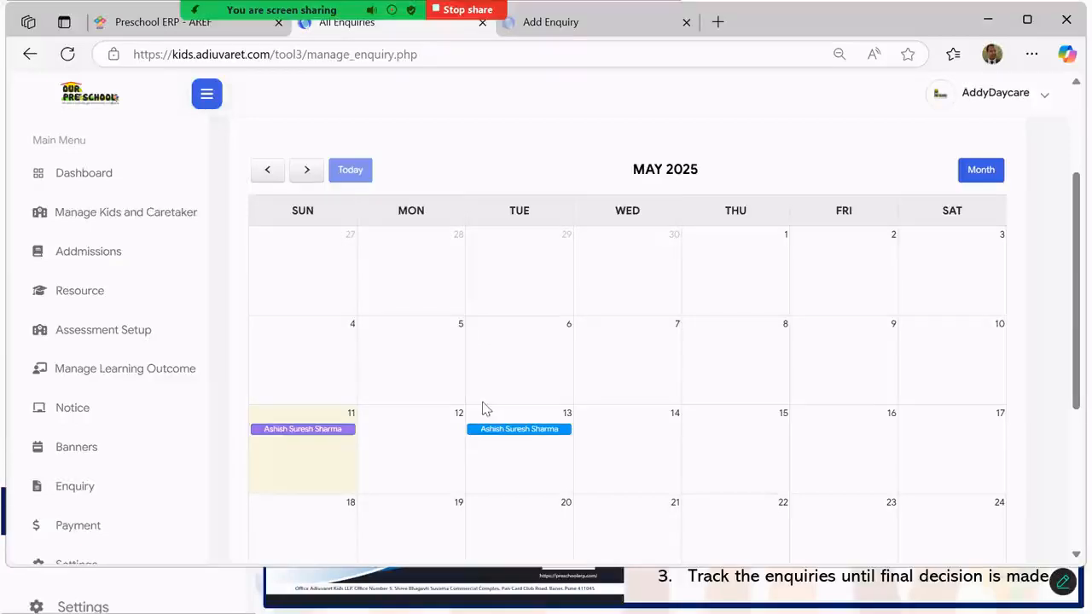
scroll(483, 409, down, 1)
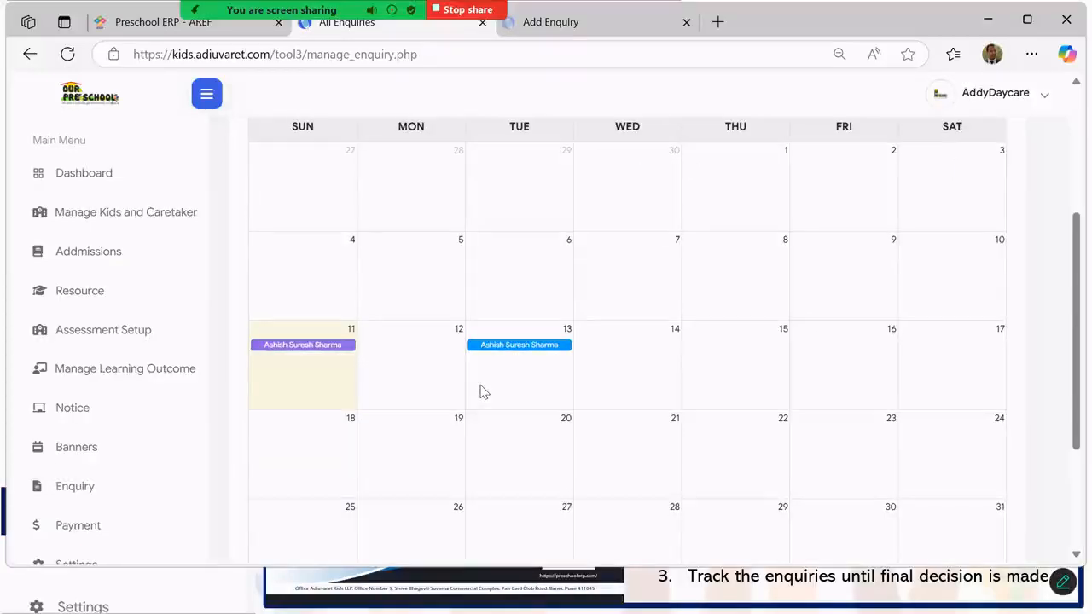
scroll(483, 393, up, 1)
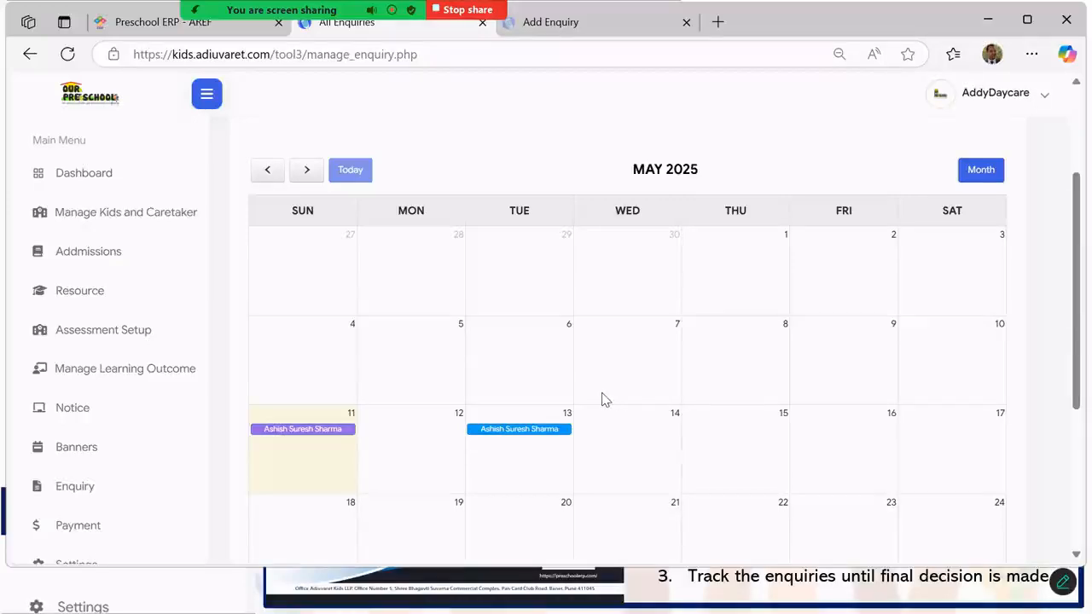
scroll(602, 397, up, 3)
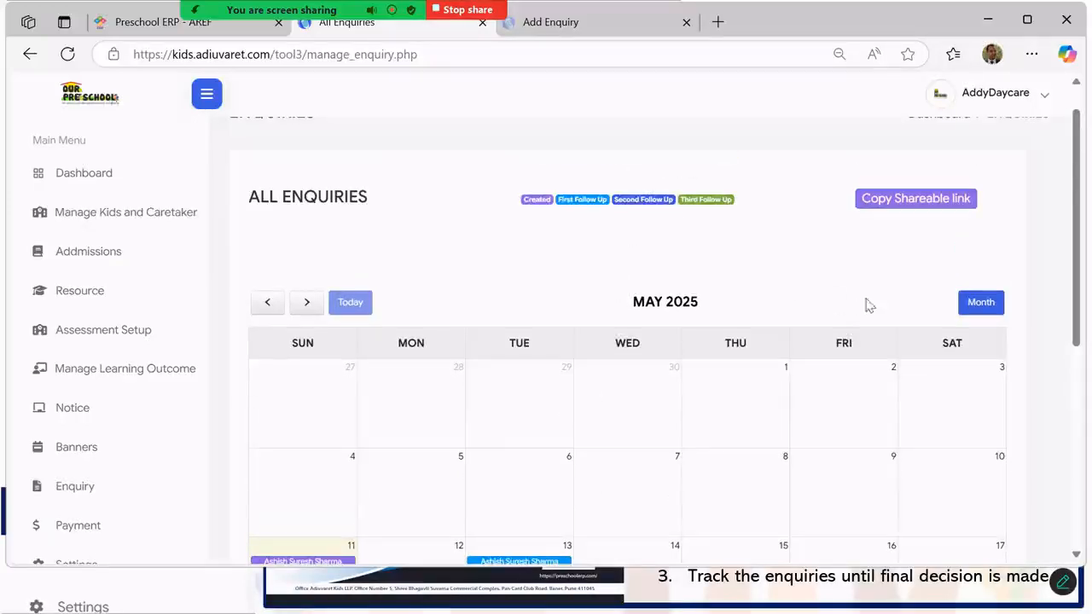
scroll(879, 281, up, 1)
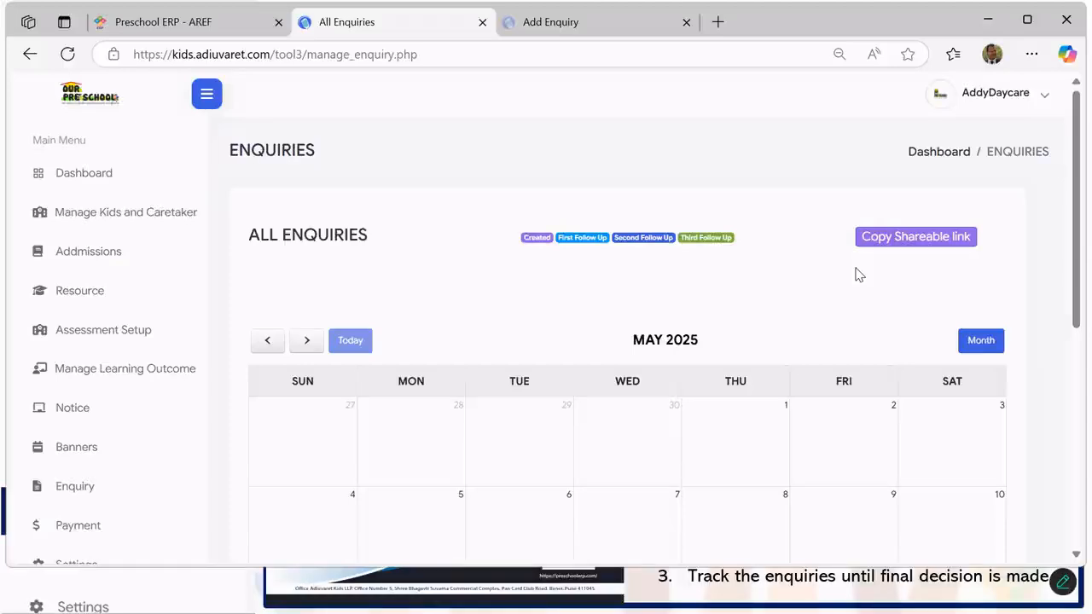
- Copy the enquiries shareable link and minimize the browser to reveal the promo slide
click(914, 242)
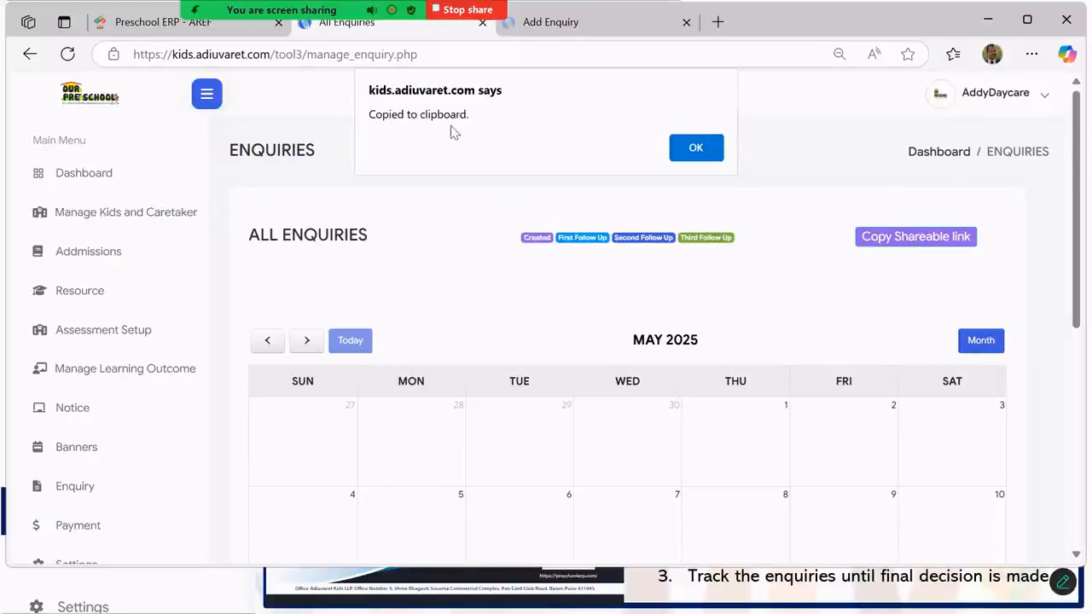
click(700, 151)
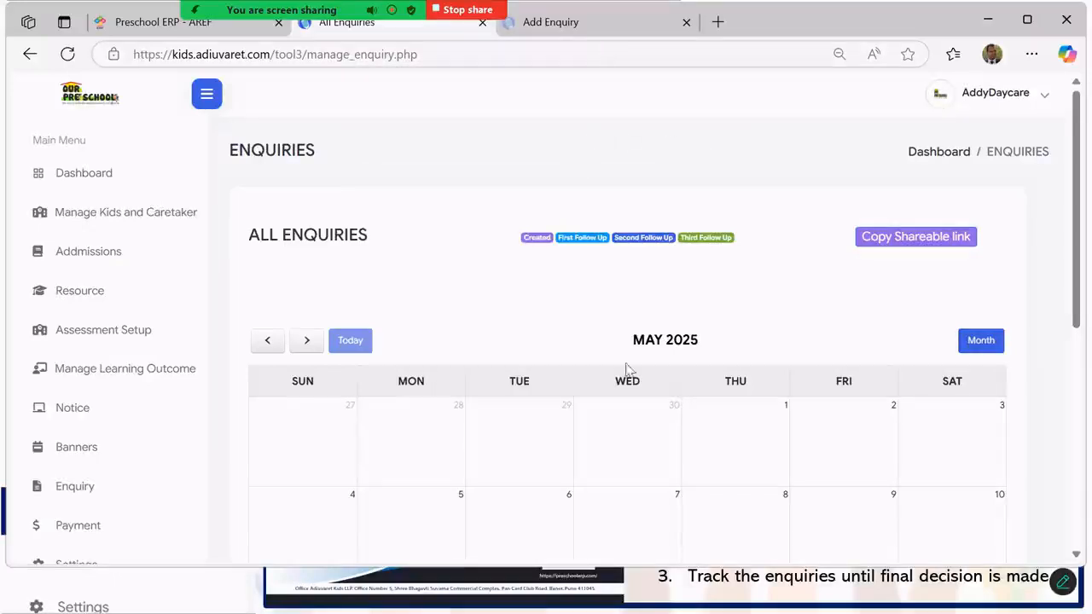
click(988, 21)
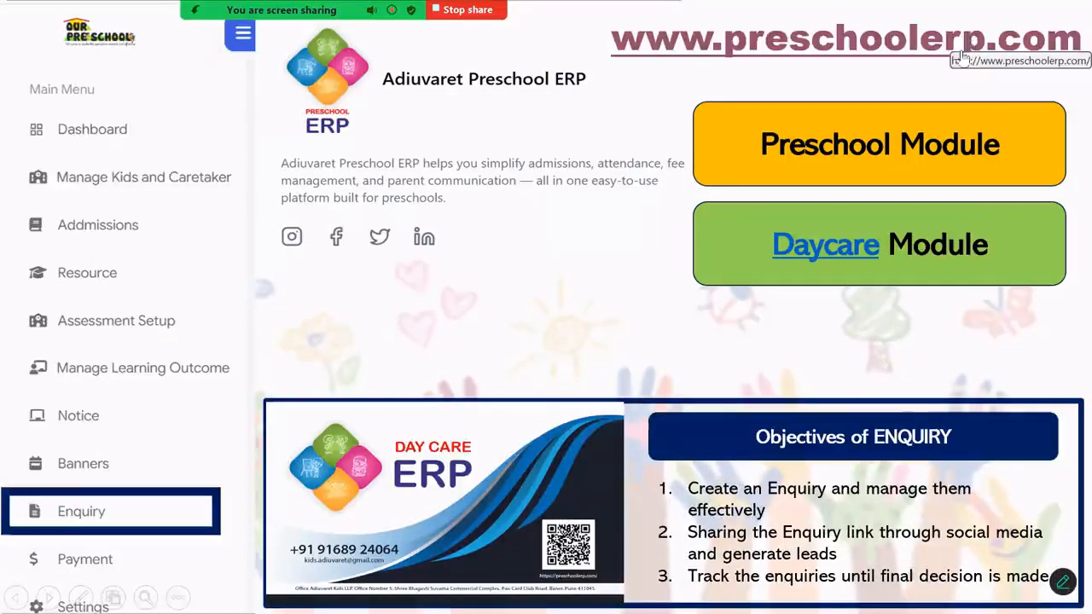
- Exit the PowerPoint slide show and switch to the WhatsApp tab in Chrome
key(Escape)
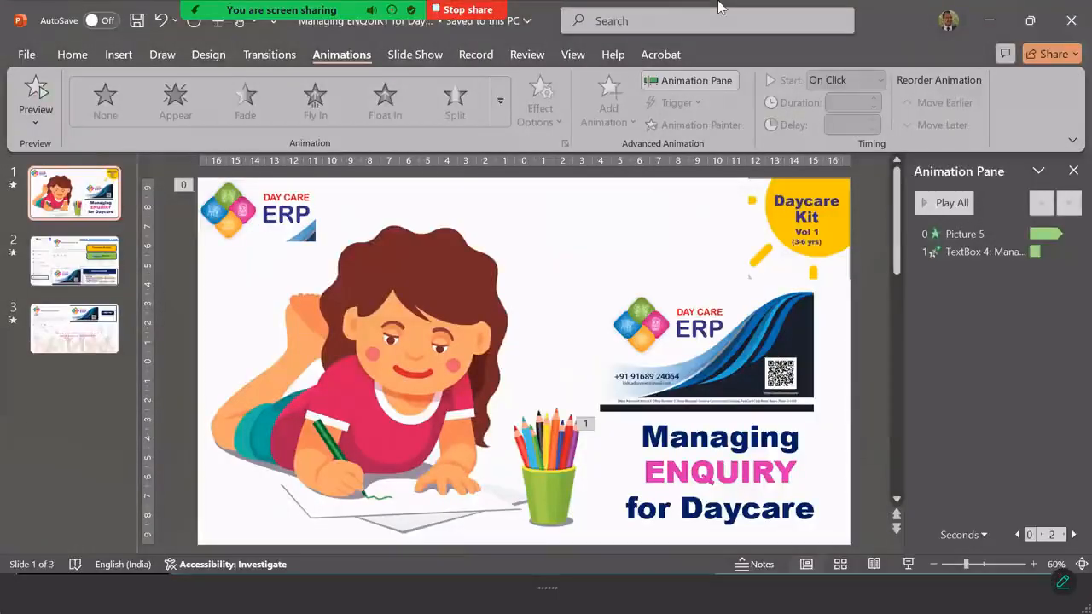
mouse_move(437, 9)
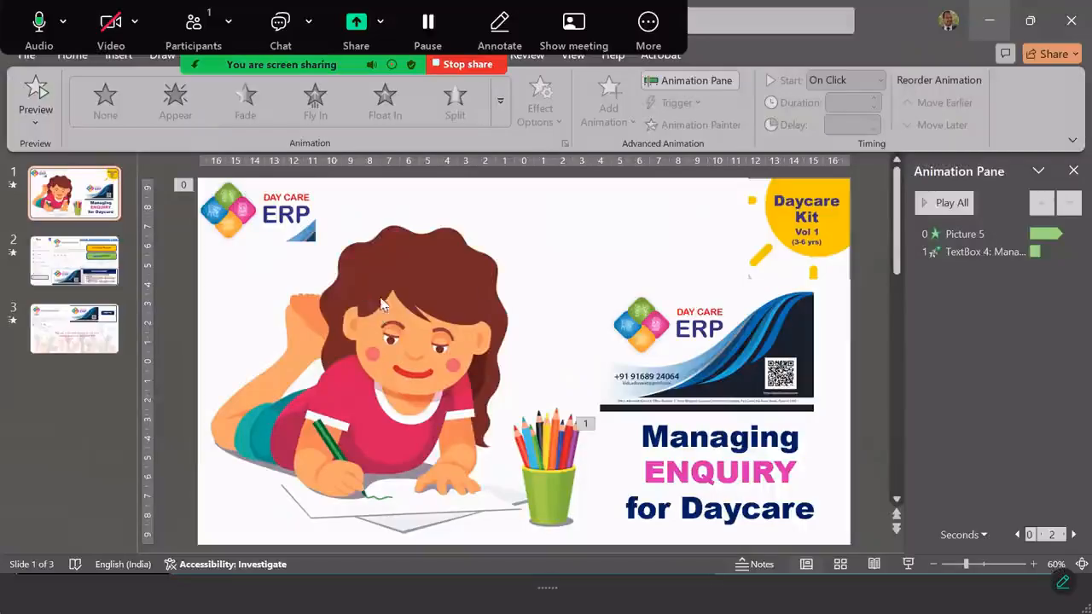
click(989, 20)
click(992, 9)
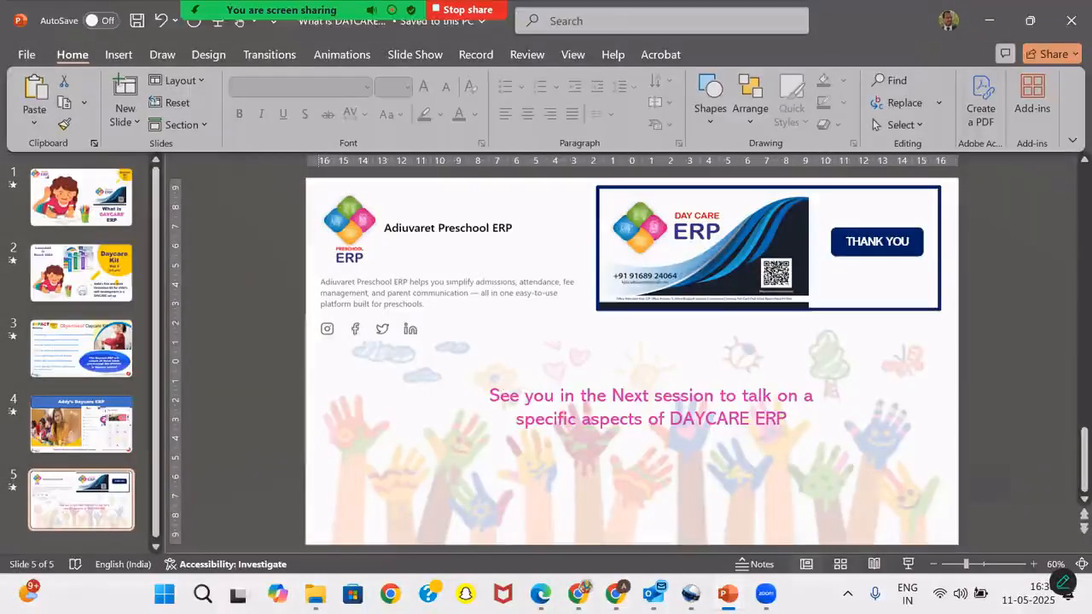
click(579, 596)
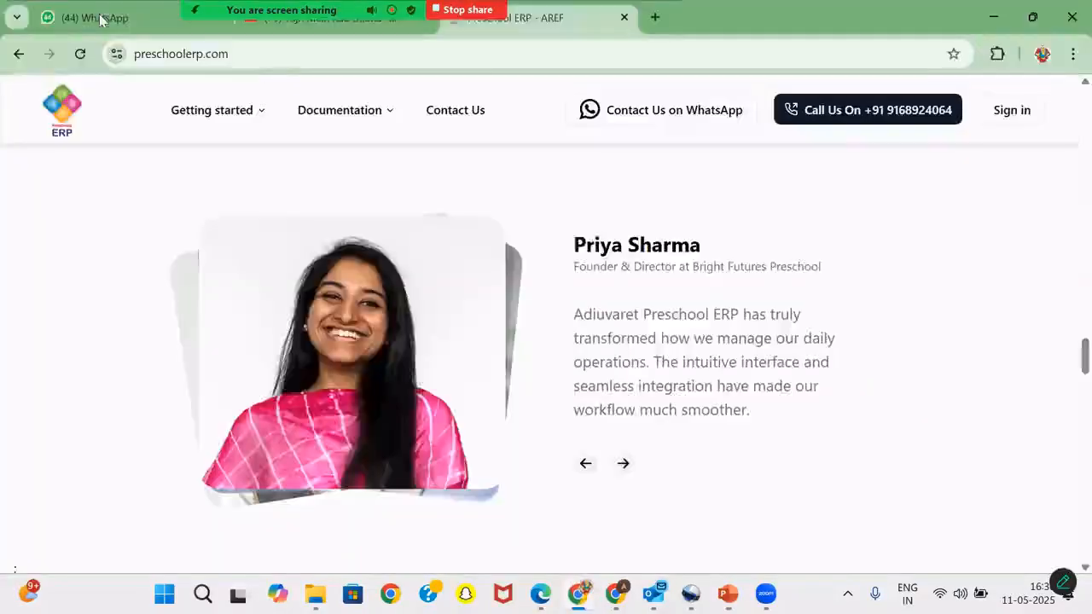
click(96, 17)
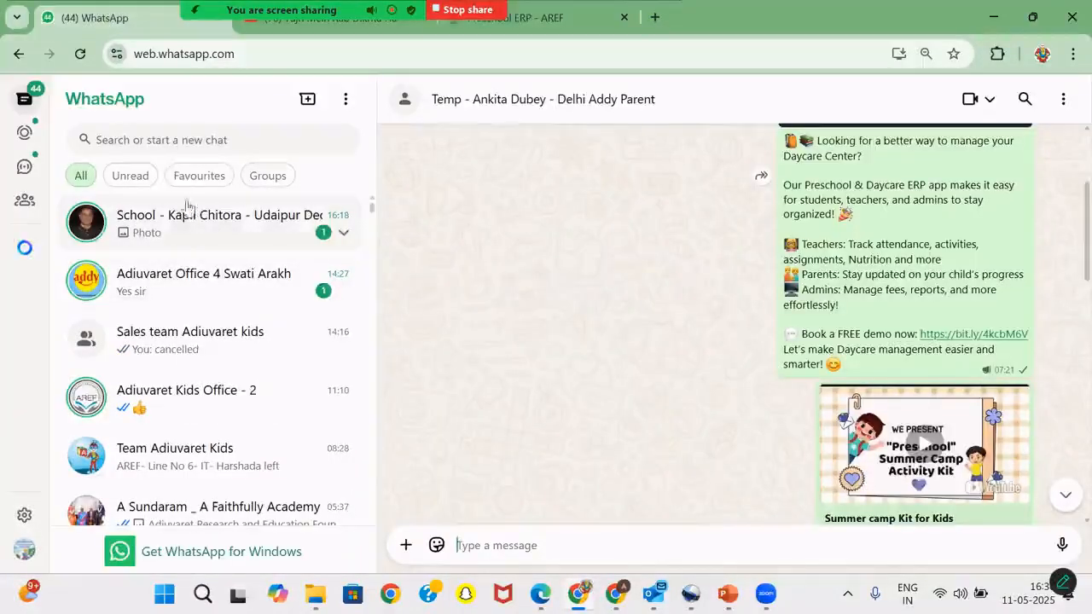
- Find the contact's chat and send the pasted Add Enquiry form link
click(157, 138)
text(bira)
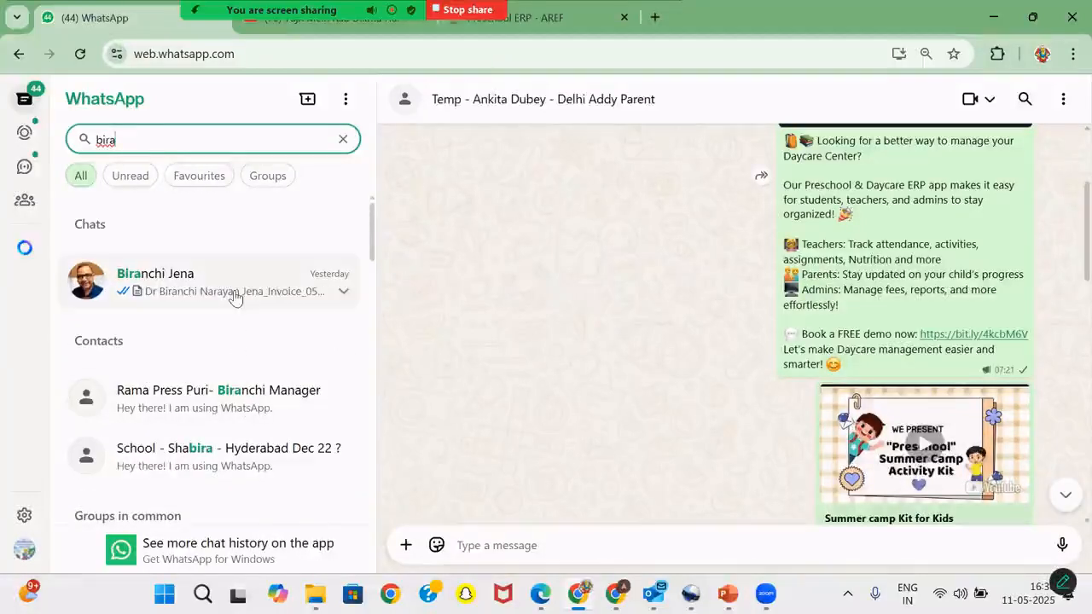
click(236, 295)
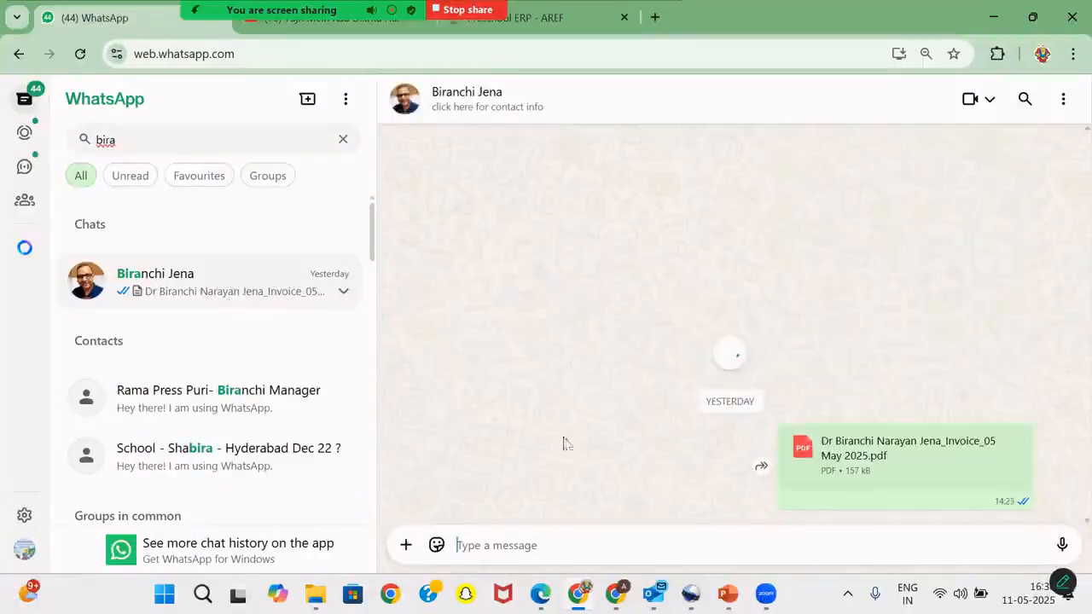
click(490, 543)
key(ctrl+v)
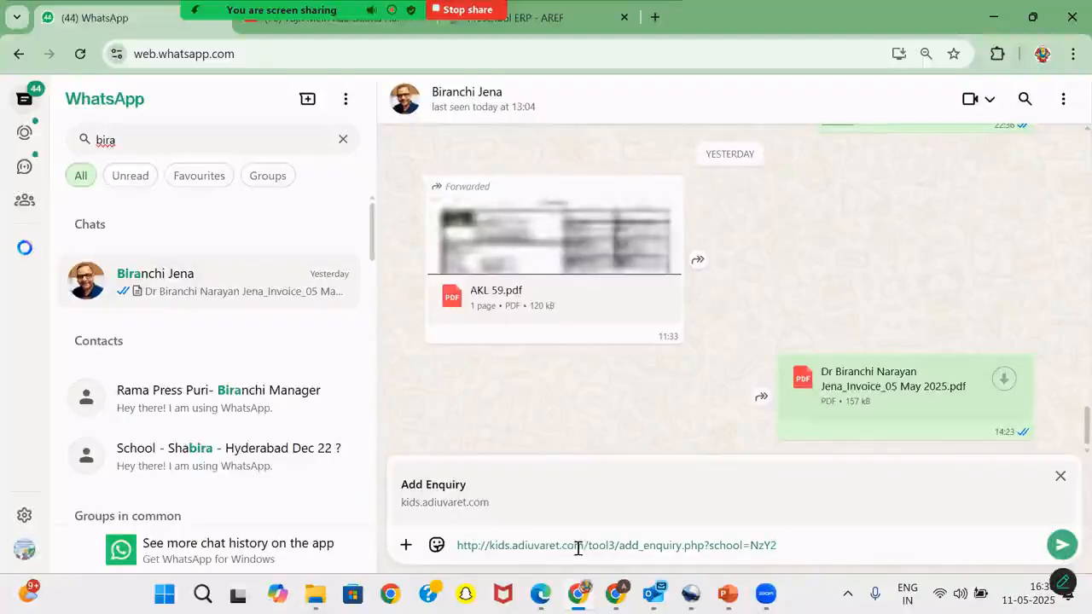
click(1062, 544)
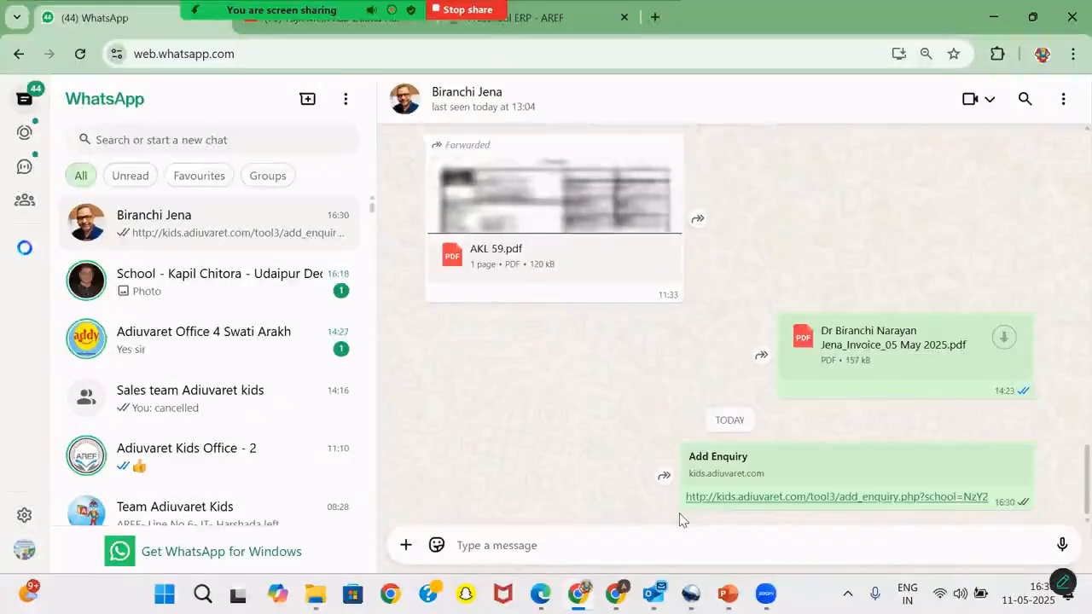
click(405, 545)
click(389, 346)
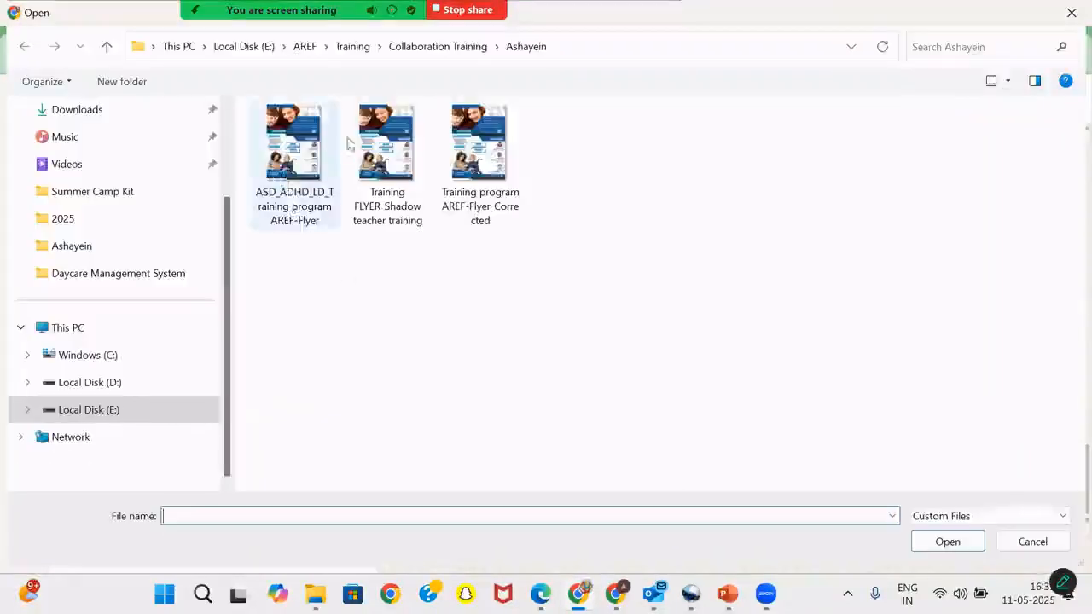
- Send the Training program AREF-Flyer_Corrected image with the enquiry link as its caption
click(479, 150)
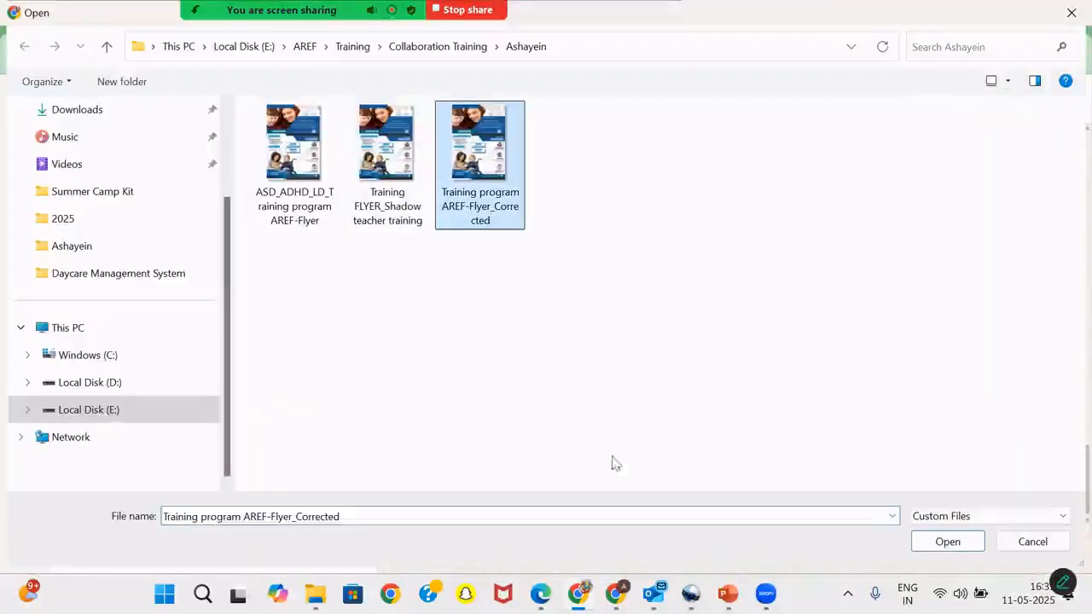
click(946, 542)
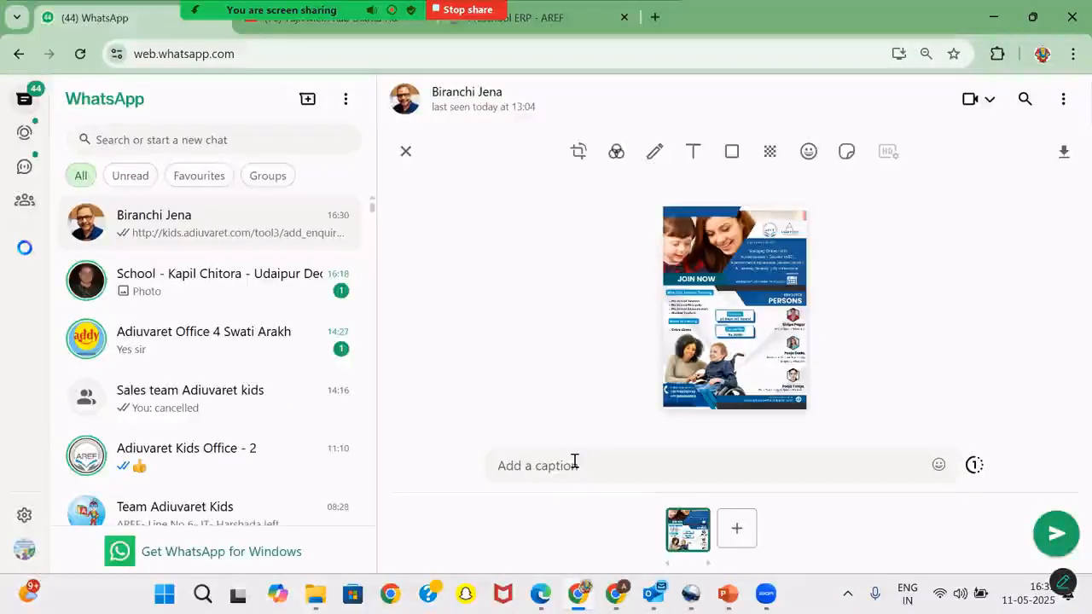
key(ctrl+v)
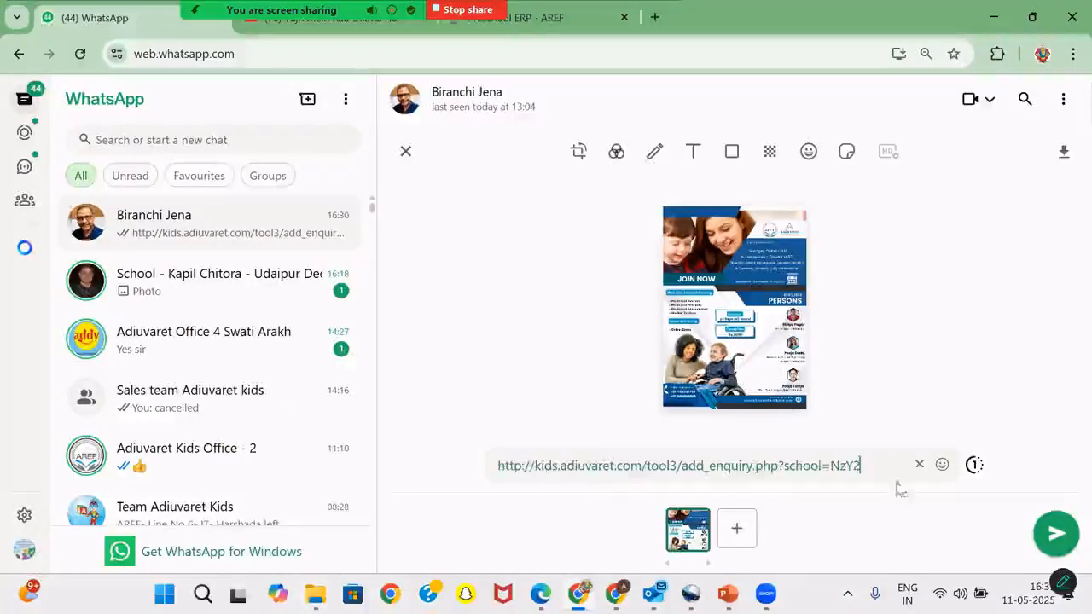
click(1057, 534)
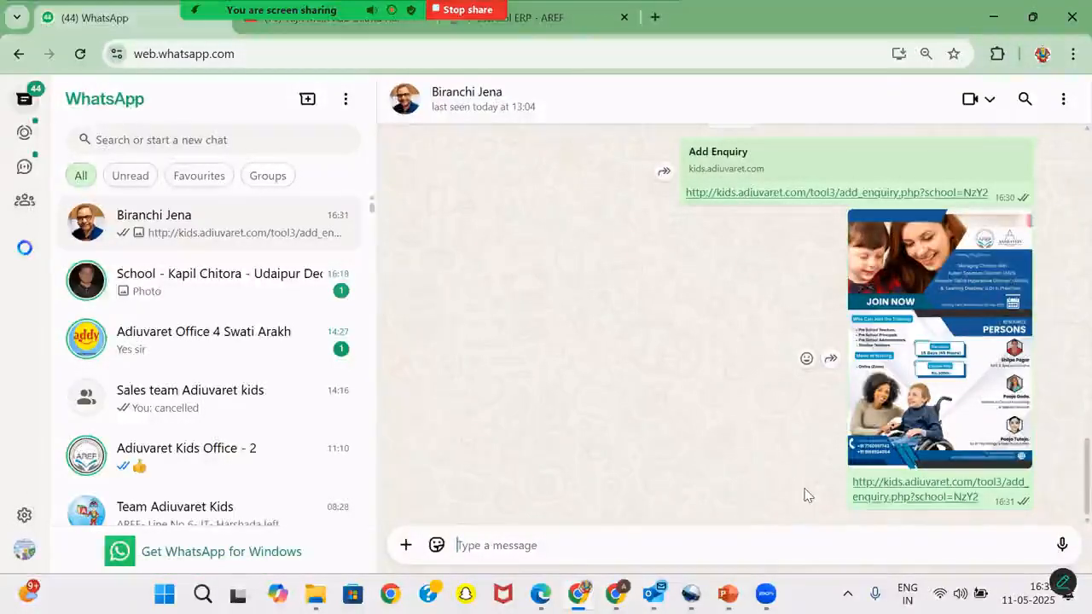
- Open the shared AddyDaycare Add Enquiry form, review its fields, then return to the Preschool ERP - AREF tab
click(892, 484)
scroll(591, 269, down, 3)
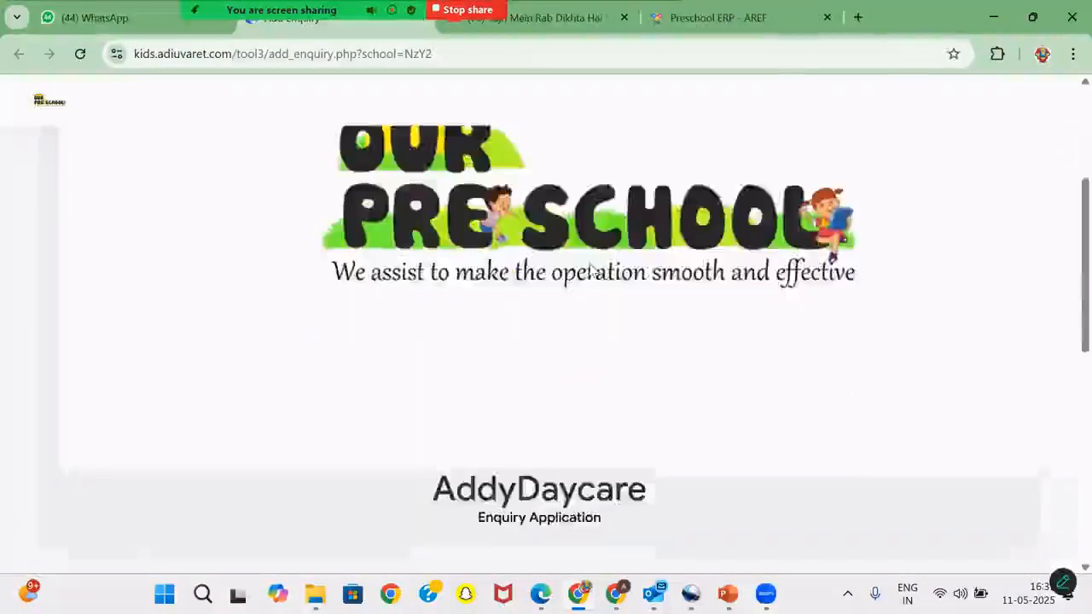
scroll(590, 269, down, 6)
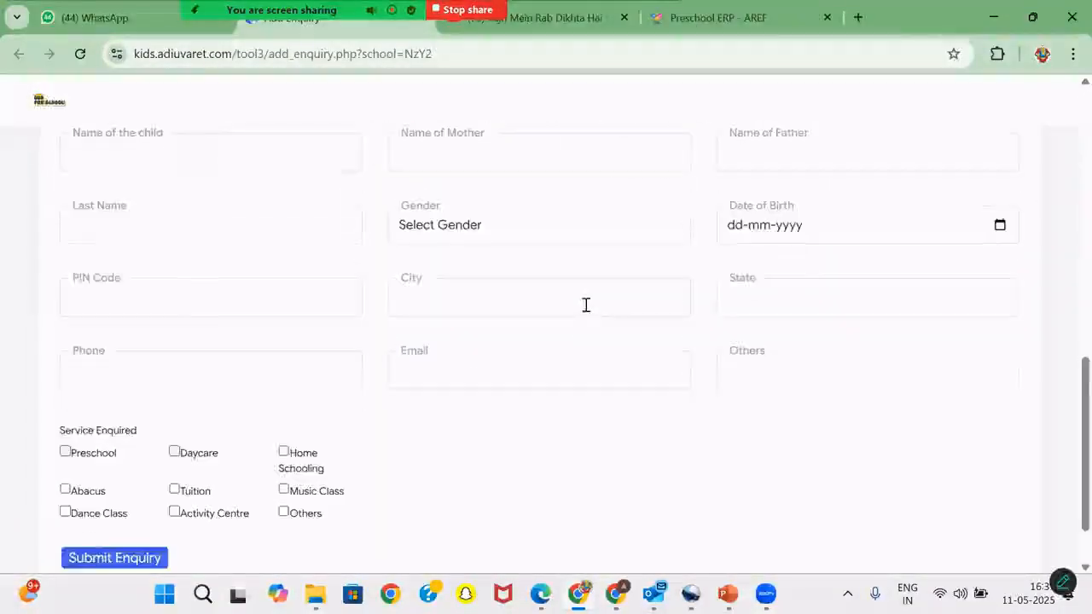
scroll(586, 305, down, 1)
scroll(588, 308, up, 3)
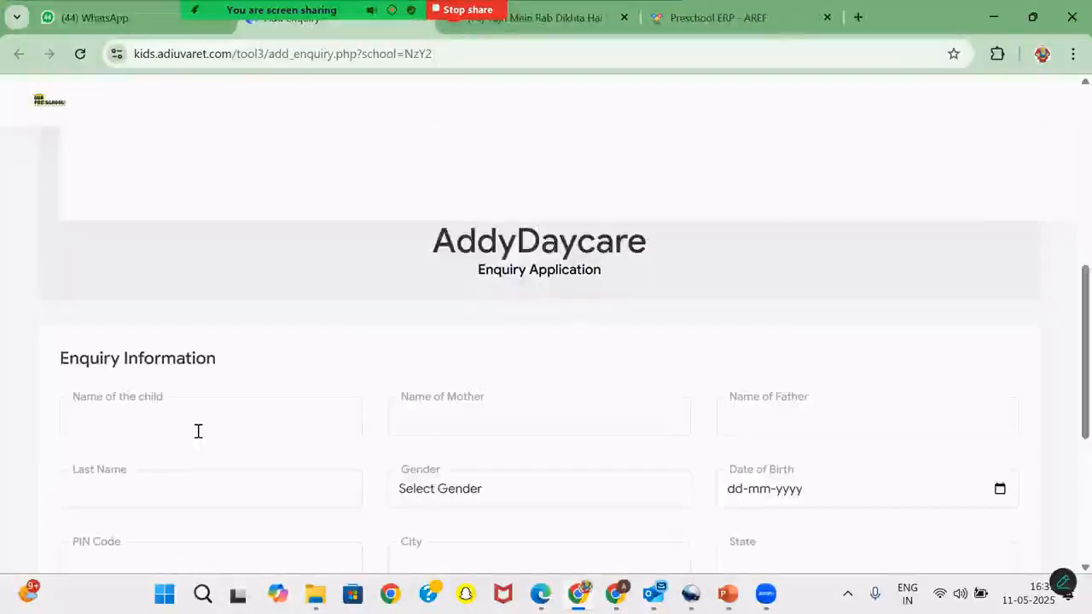
scroll(197, 432, down, 2)
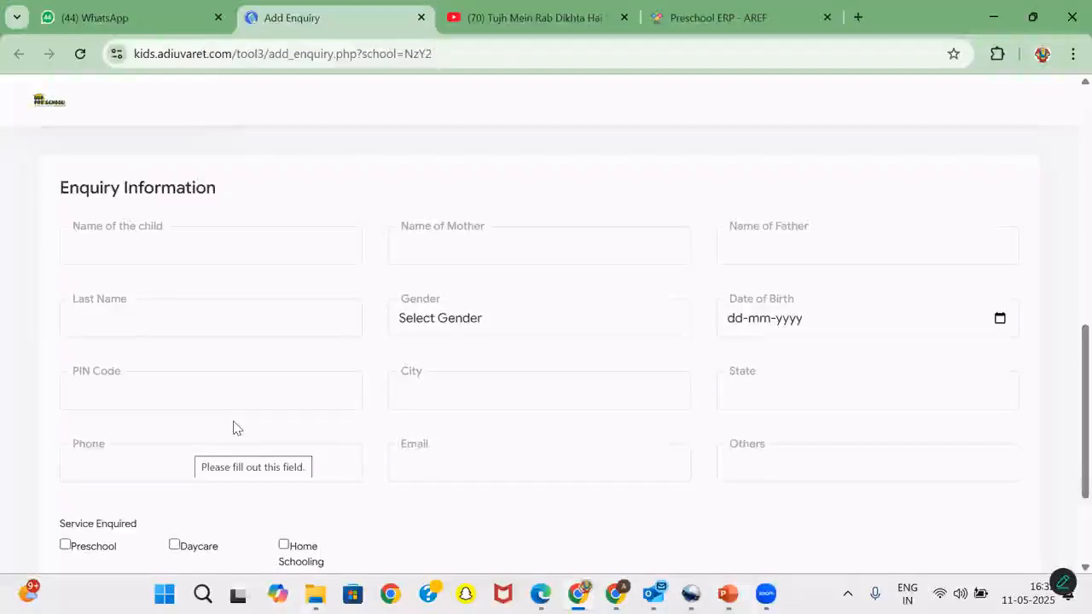
click(720, 17)
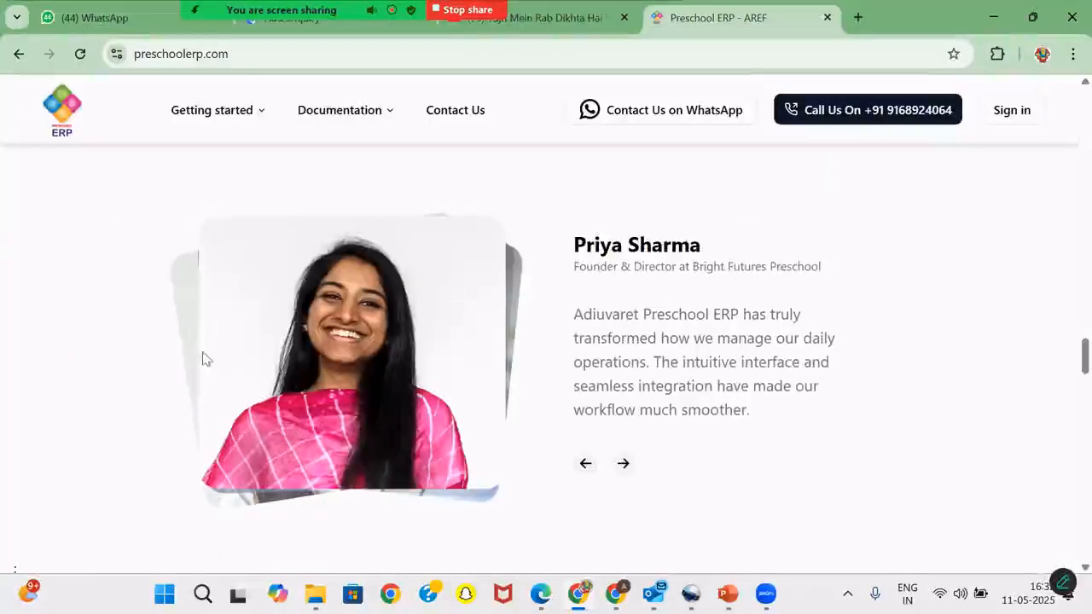
- Leave the preschoolerp.com testimonials and return to the All Enquiries May 2025 calendar window
scroll(209, 265, up, 2)
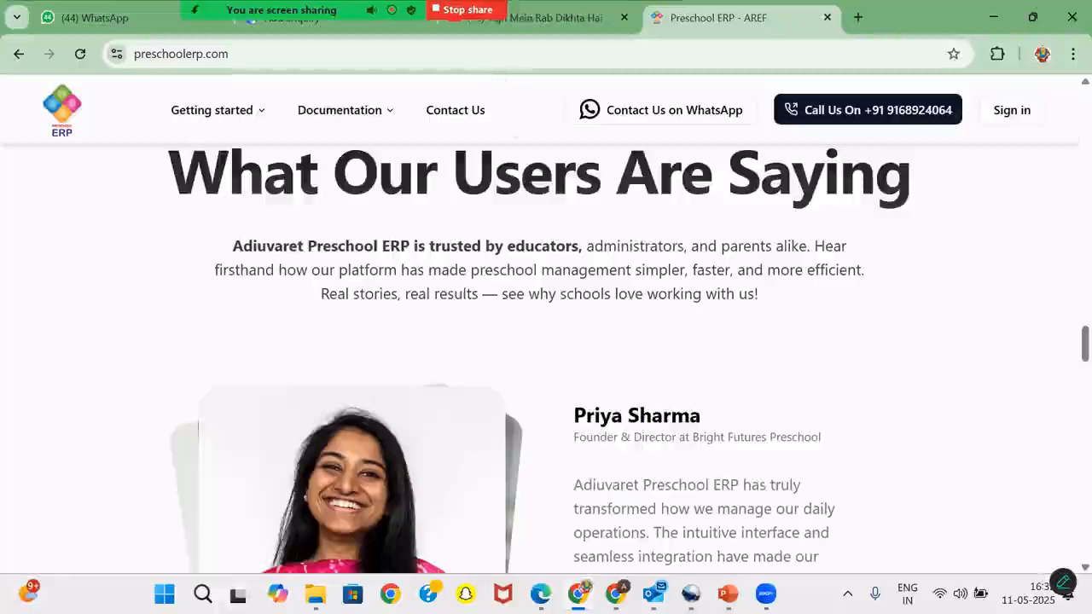
mouse_move(766, 594)
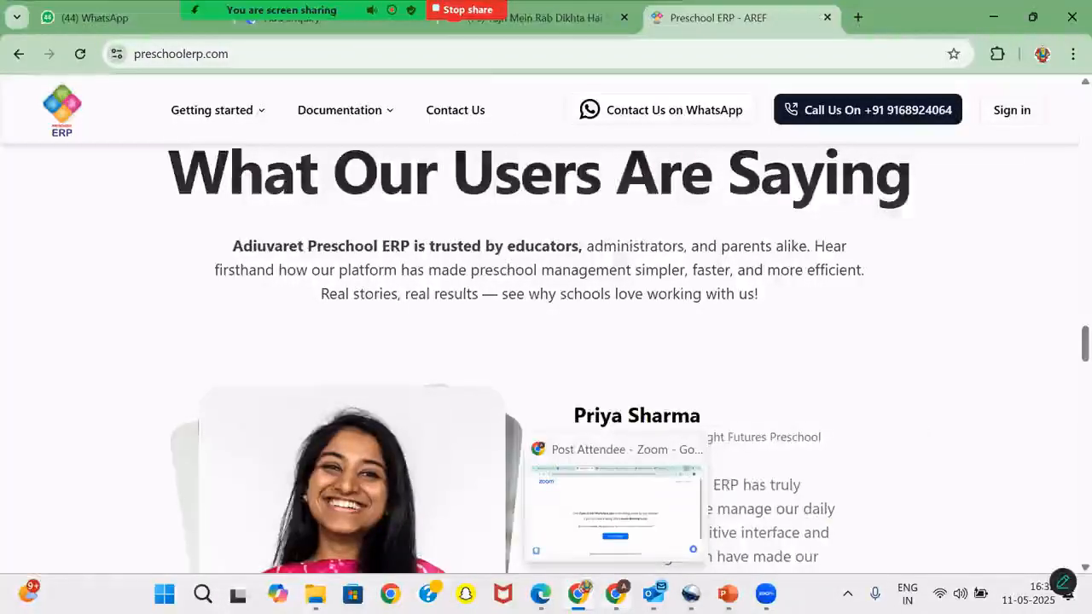
click(541, 594)
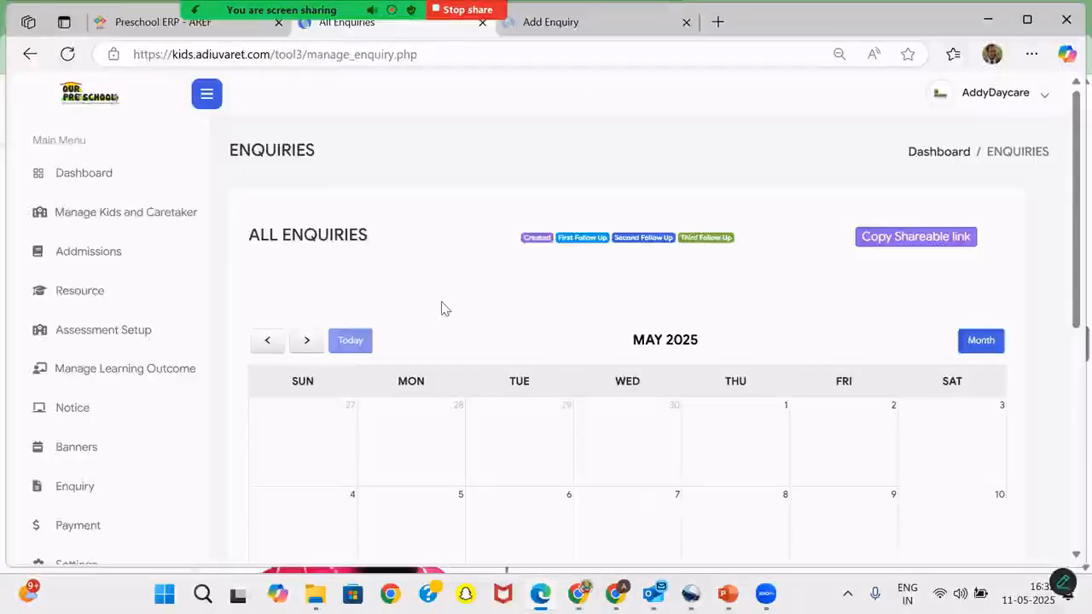
- Scroll through the May 2025 enquiry calendar to check its entries
scroll(441, 308, down, 2)
scroll(442, 308, down, 2)
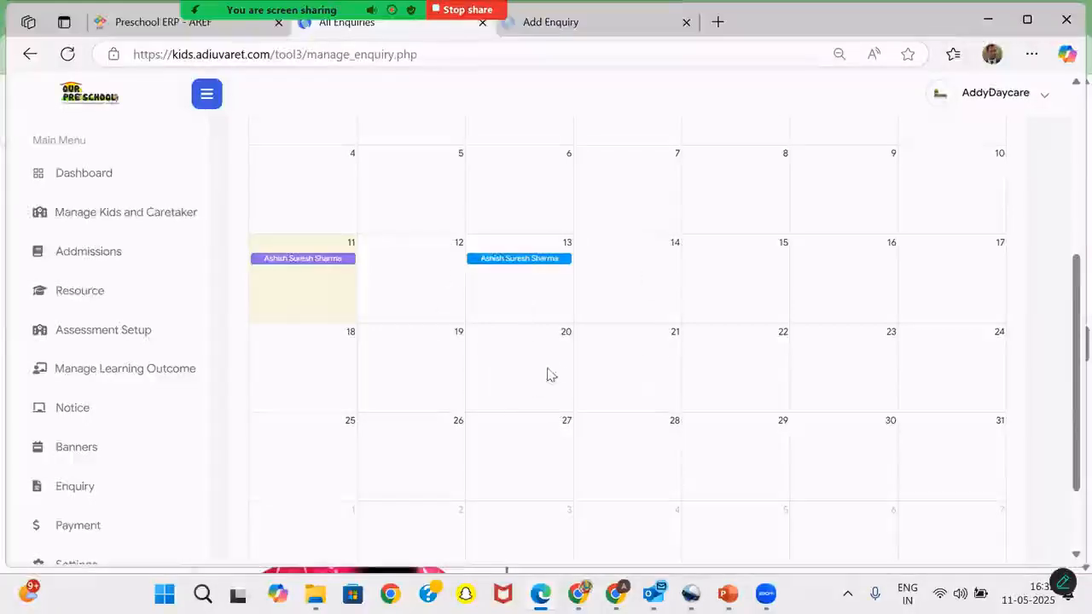
scroll(86, 475, down, 1)
- Open Enquiry > Enquiries Report to list all 4 enquiries and show the progress statuses
click(80, 458)
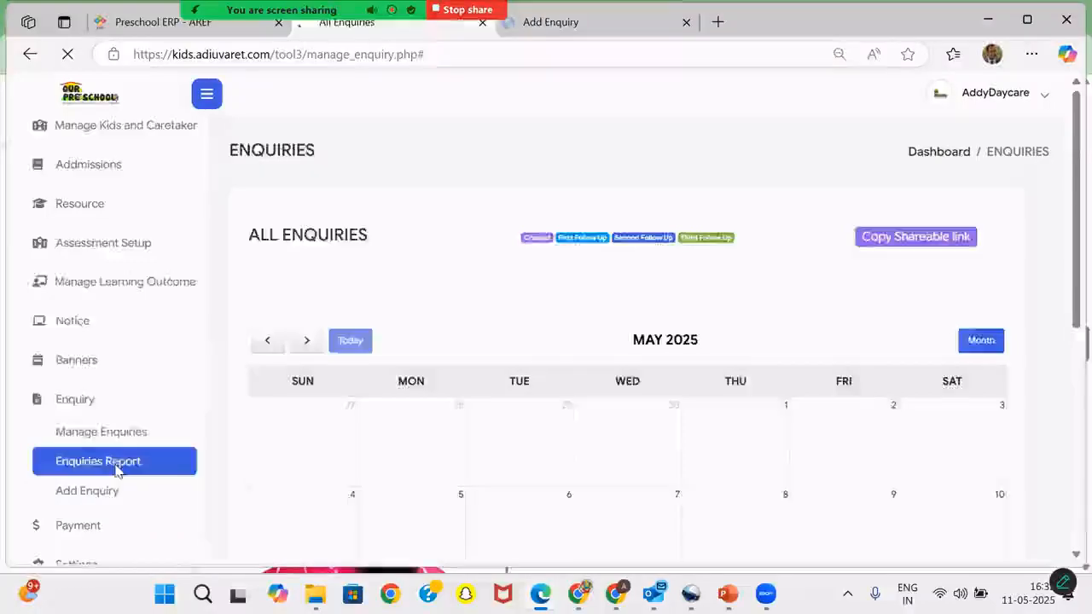
click(114, 463)
scroll(564, 324, down, 1)
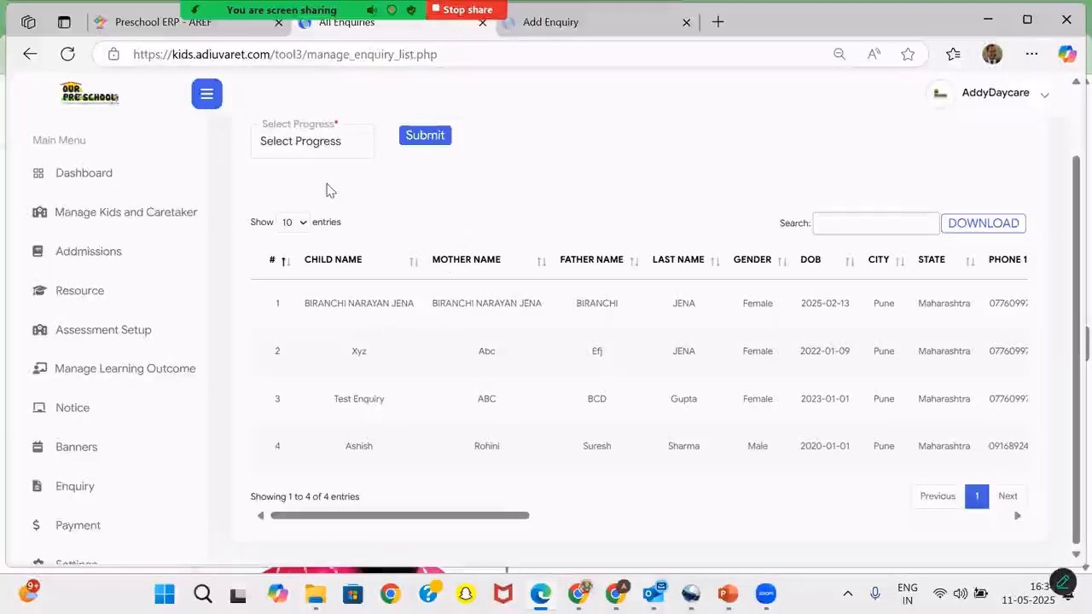
click(333, 145)
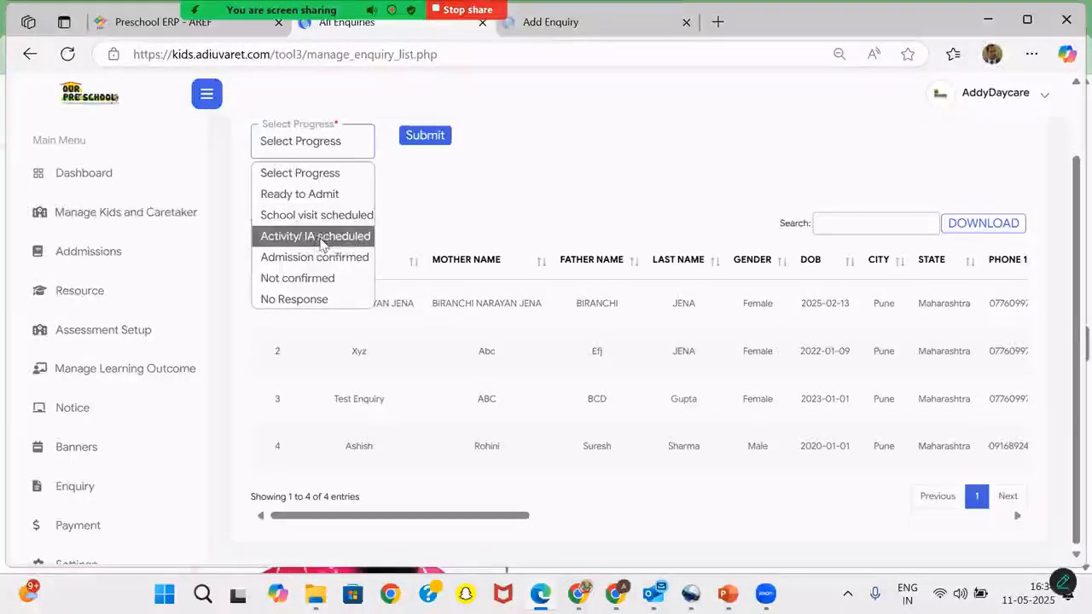
- Filter the enquiry list by progress 'Activity/ IA scheduled', leaving only the Pune entry born 2020-01-01
click(348, 244)
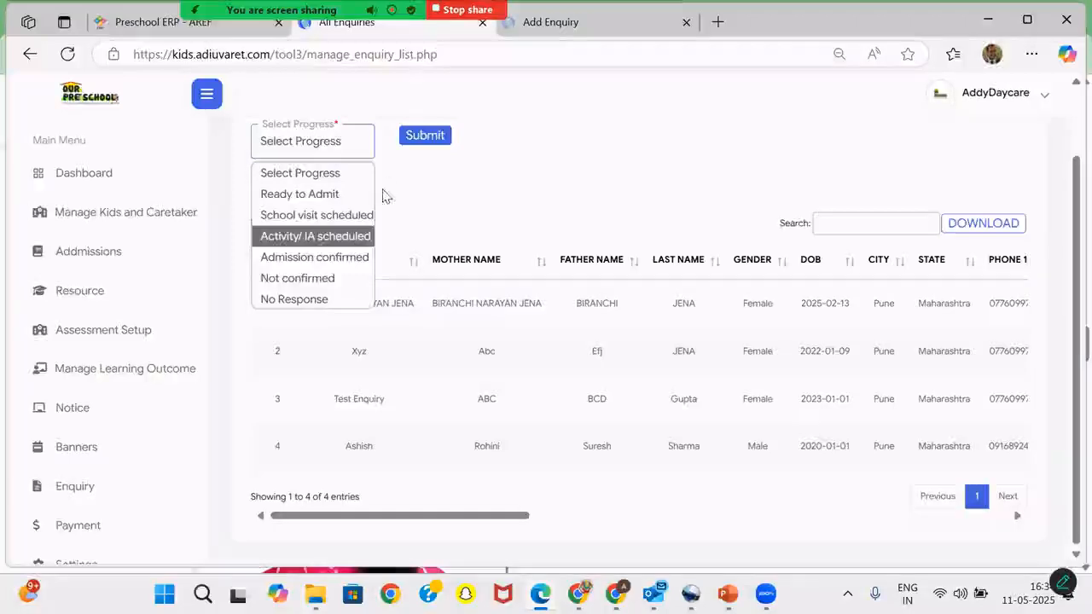
click(425, 136)
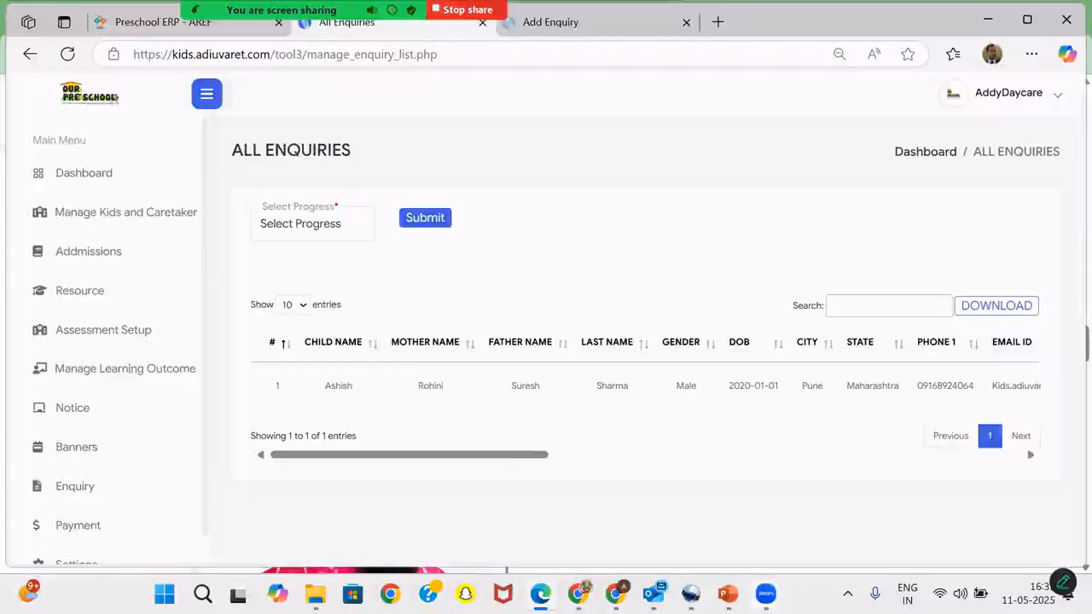
mouse_move(765, 593)
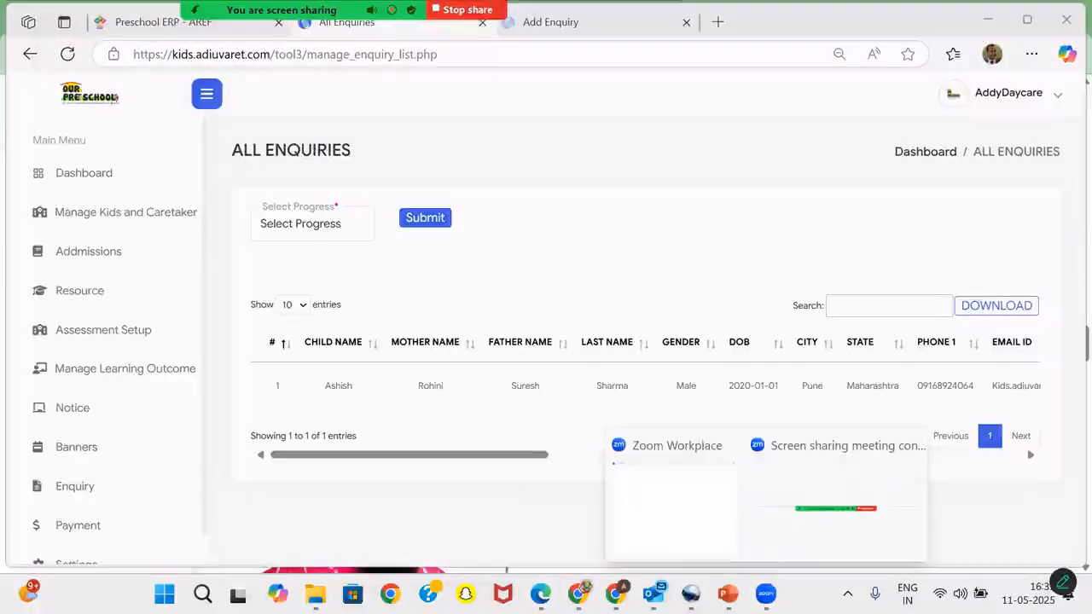